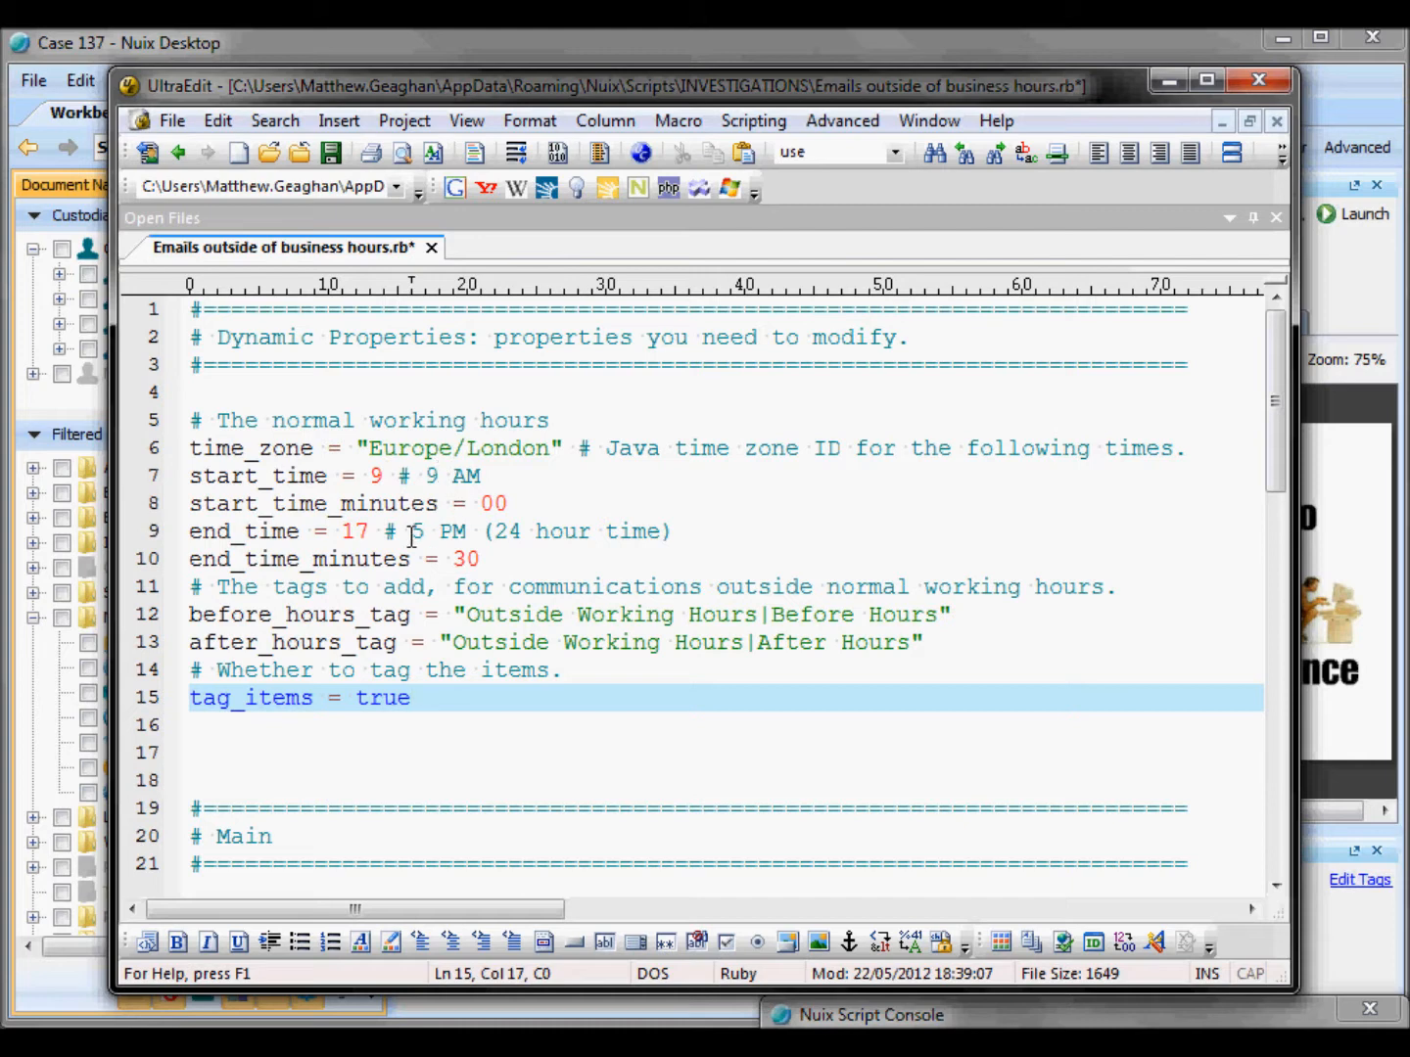
Step: Review the working-hours values, the before- and after-hours tag names, and the time zone in the script
double_click(468, 559)
key("End")
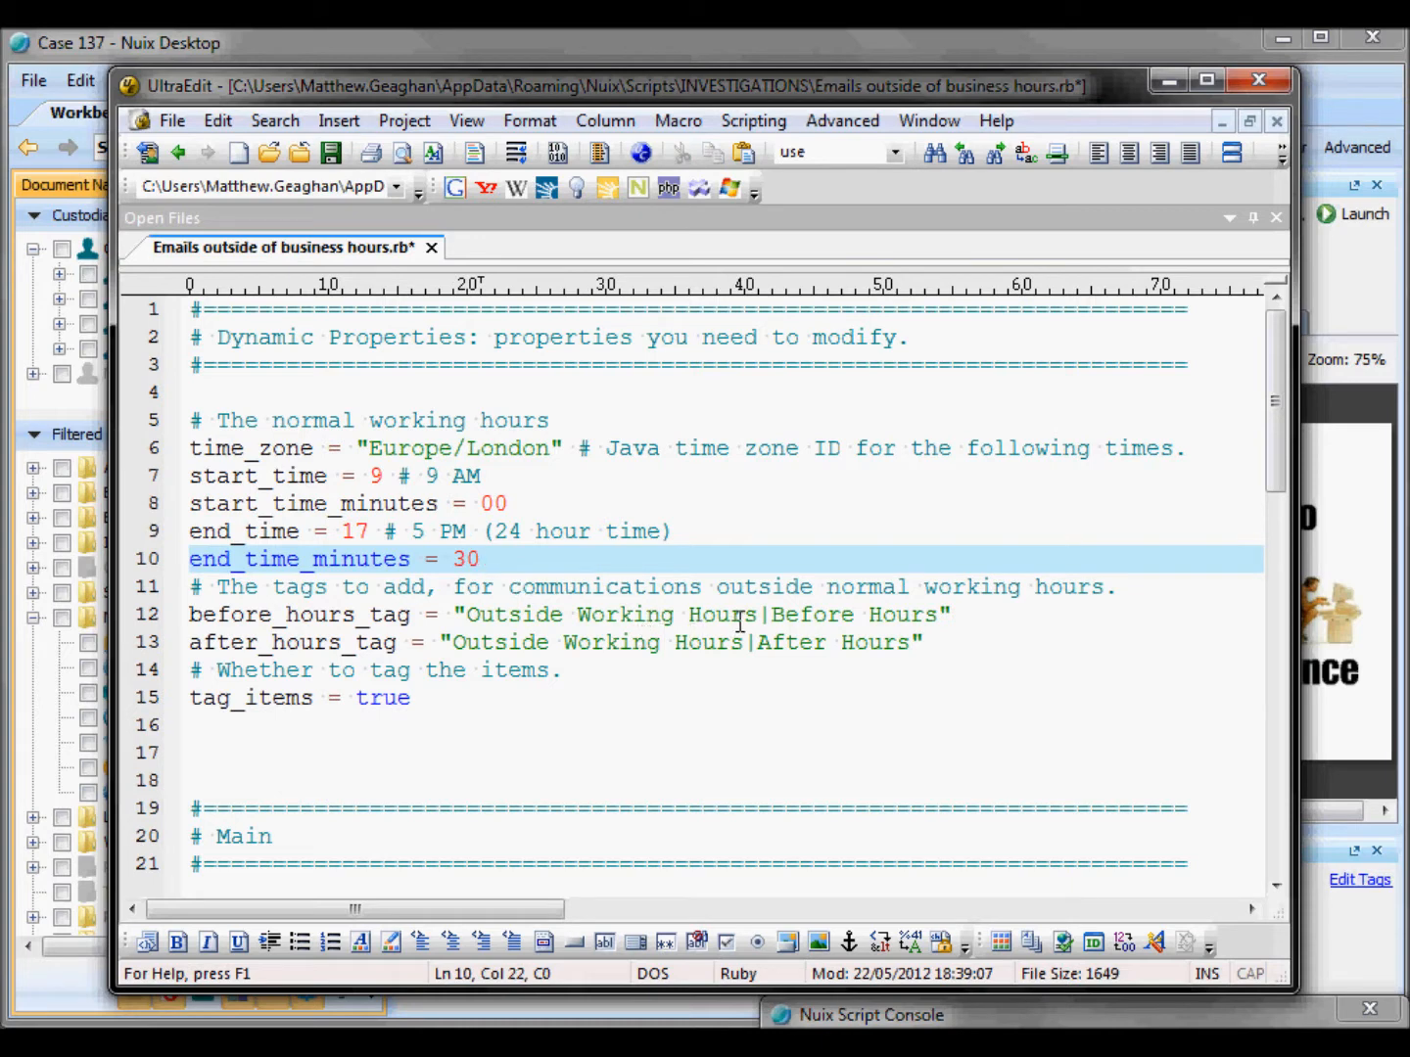
left_click_drag(773, 614, 938, 615)
left_click_drag(756, 642, 909, 649)
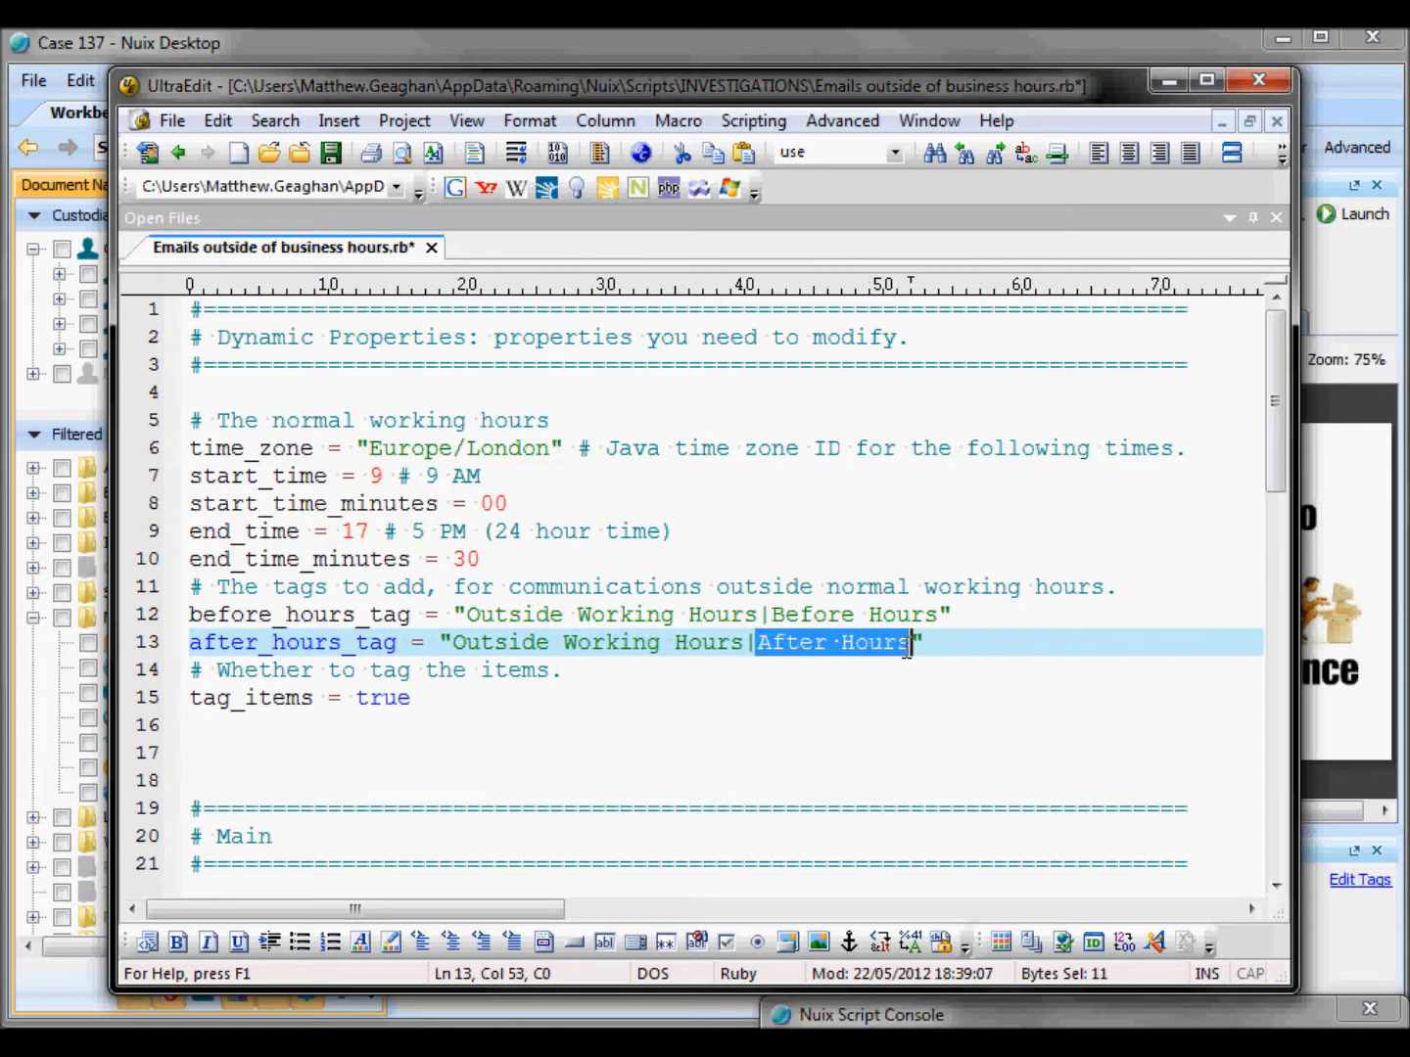
left_click(567, 668)
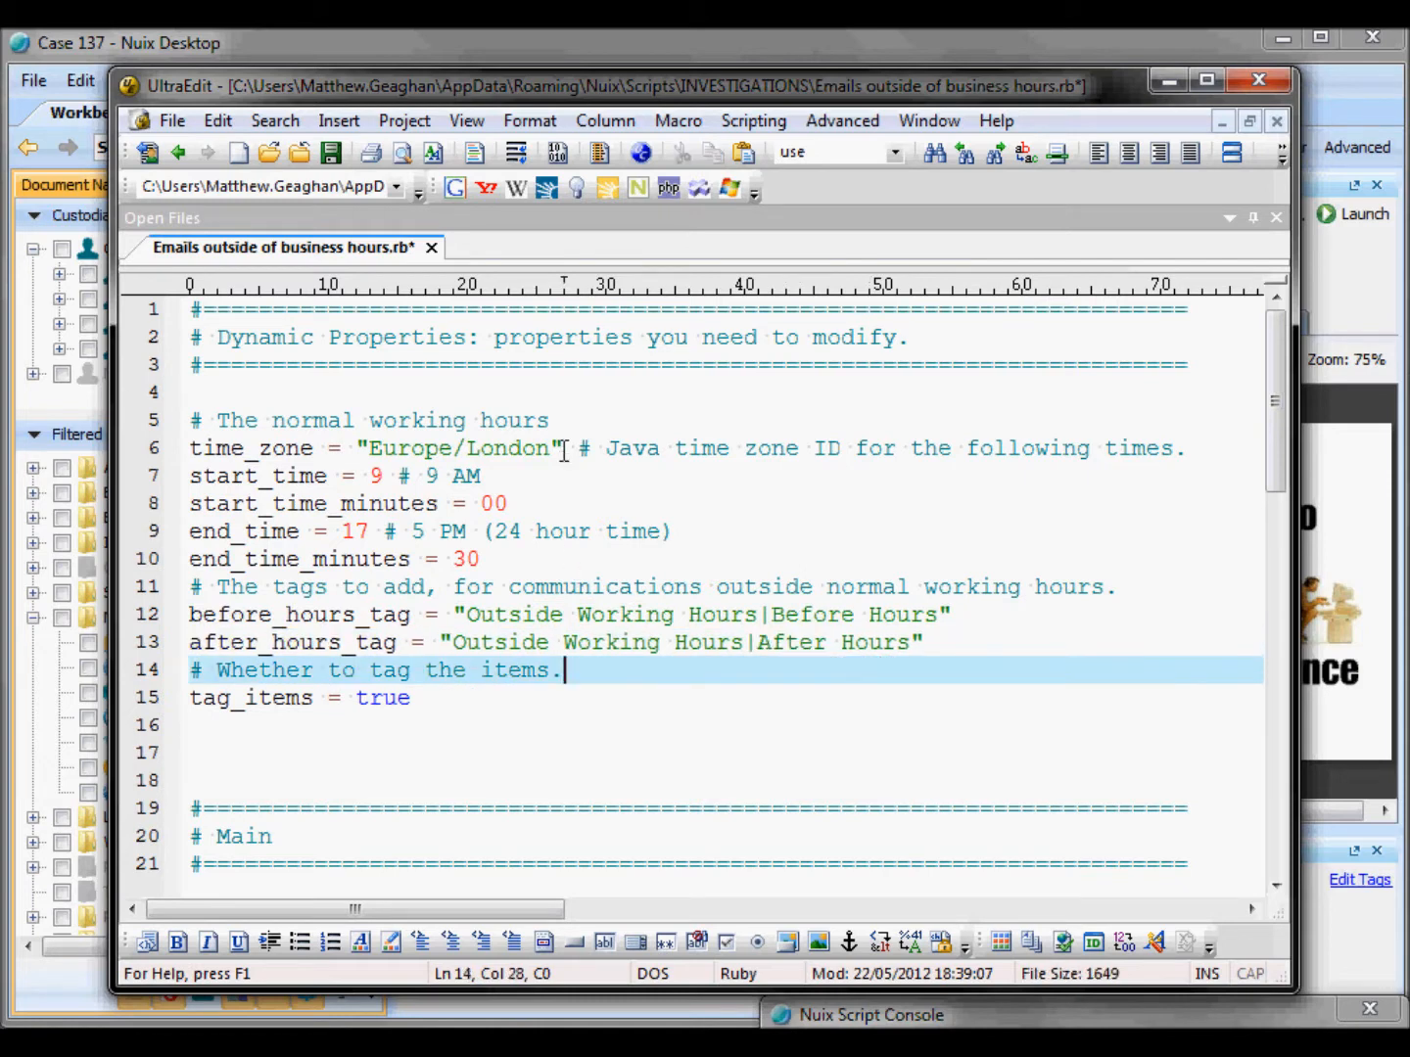
left_click_drag(565, 451, 357, 451)
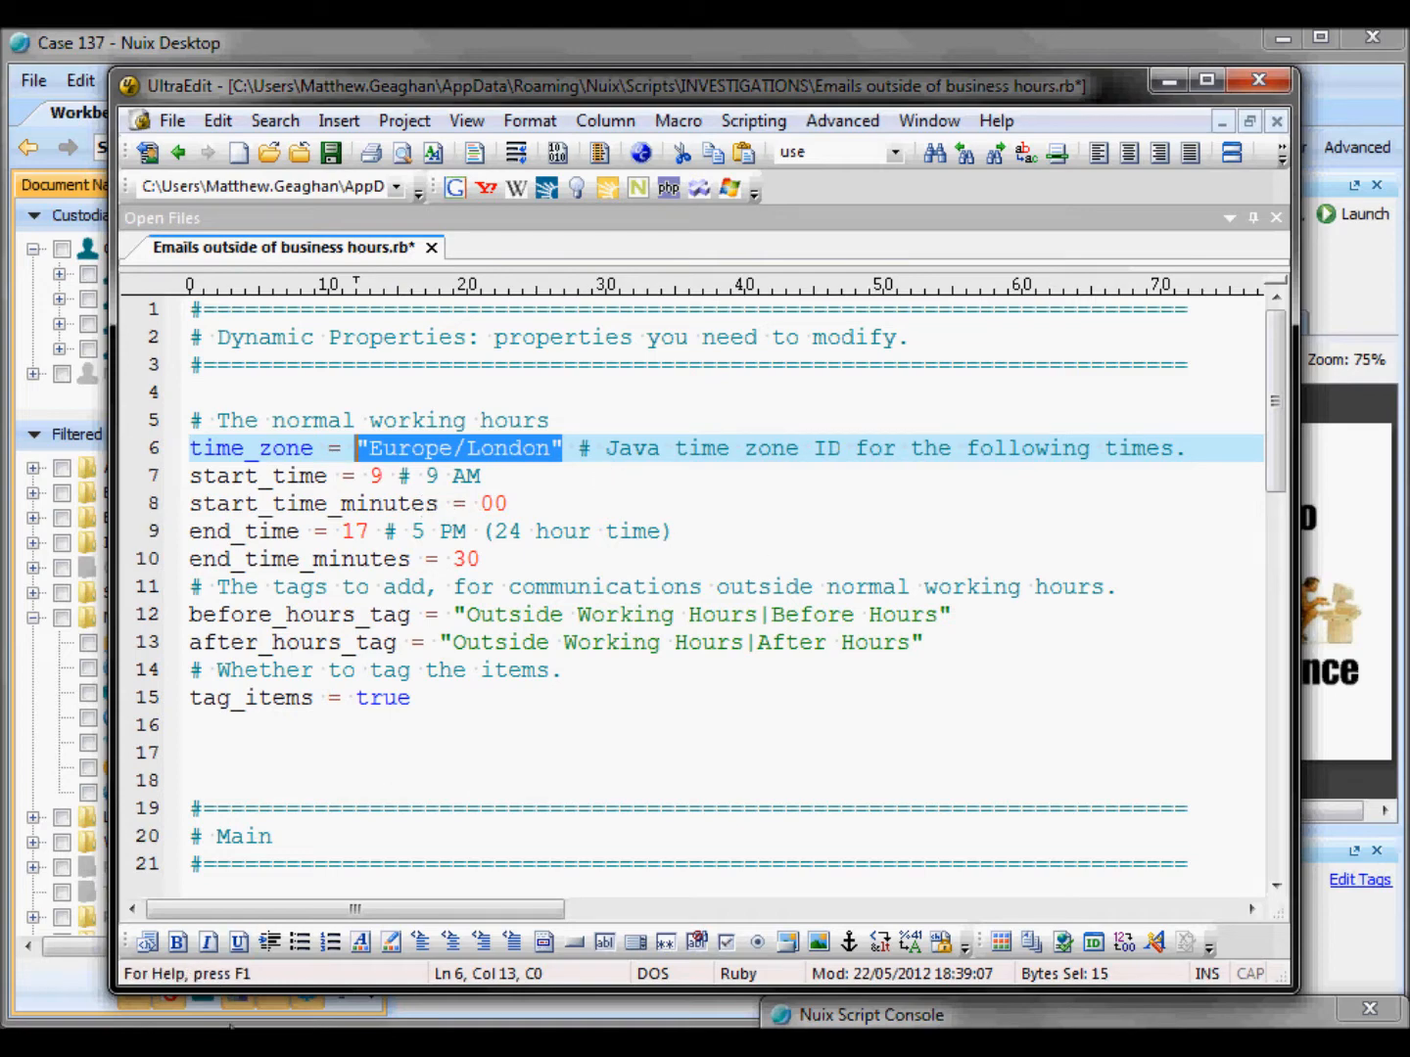
Step: Browse the Scripting API Timezones web page for valid Java time zone IDs, then return to the script editor
mouse_move(290, 1044)
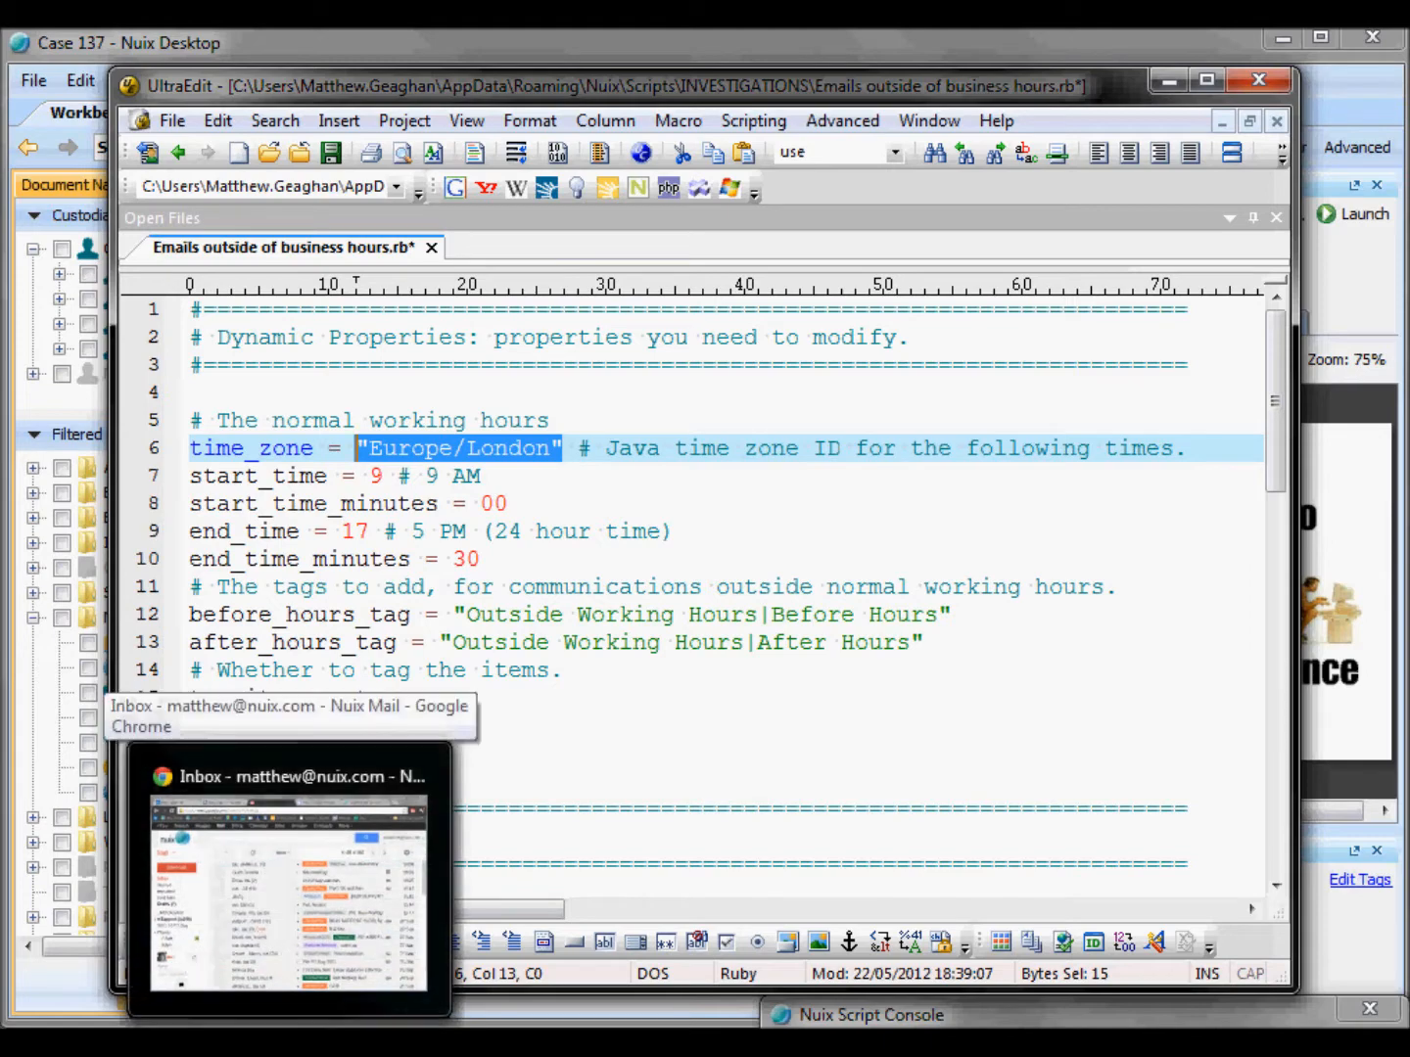
left_click(347, 967)
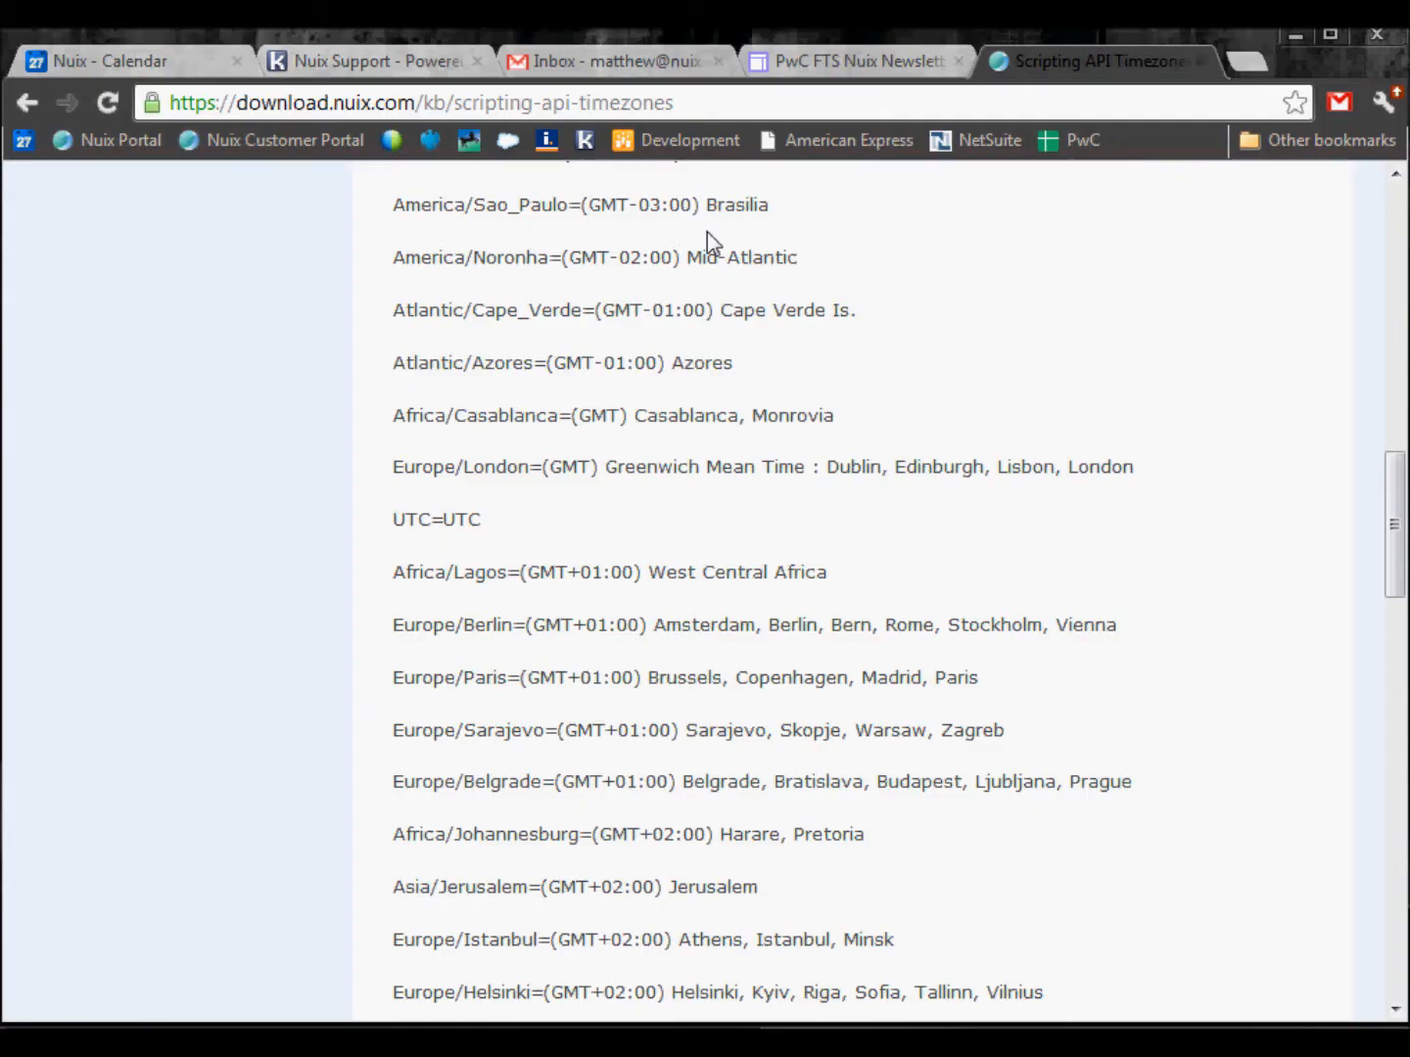
scroll(779, 489, "up", 3)
scroll(779, 498, "up", 12)
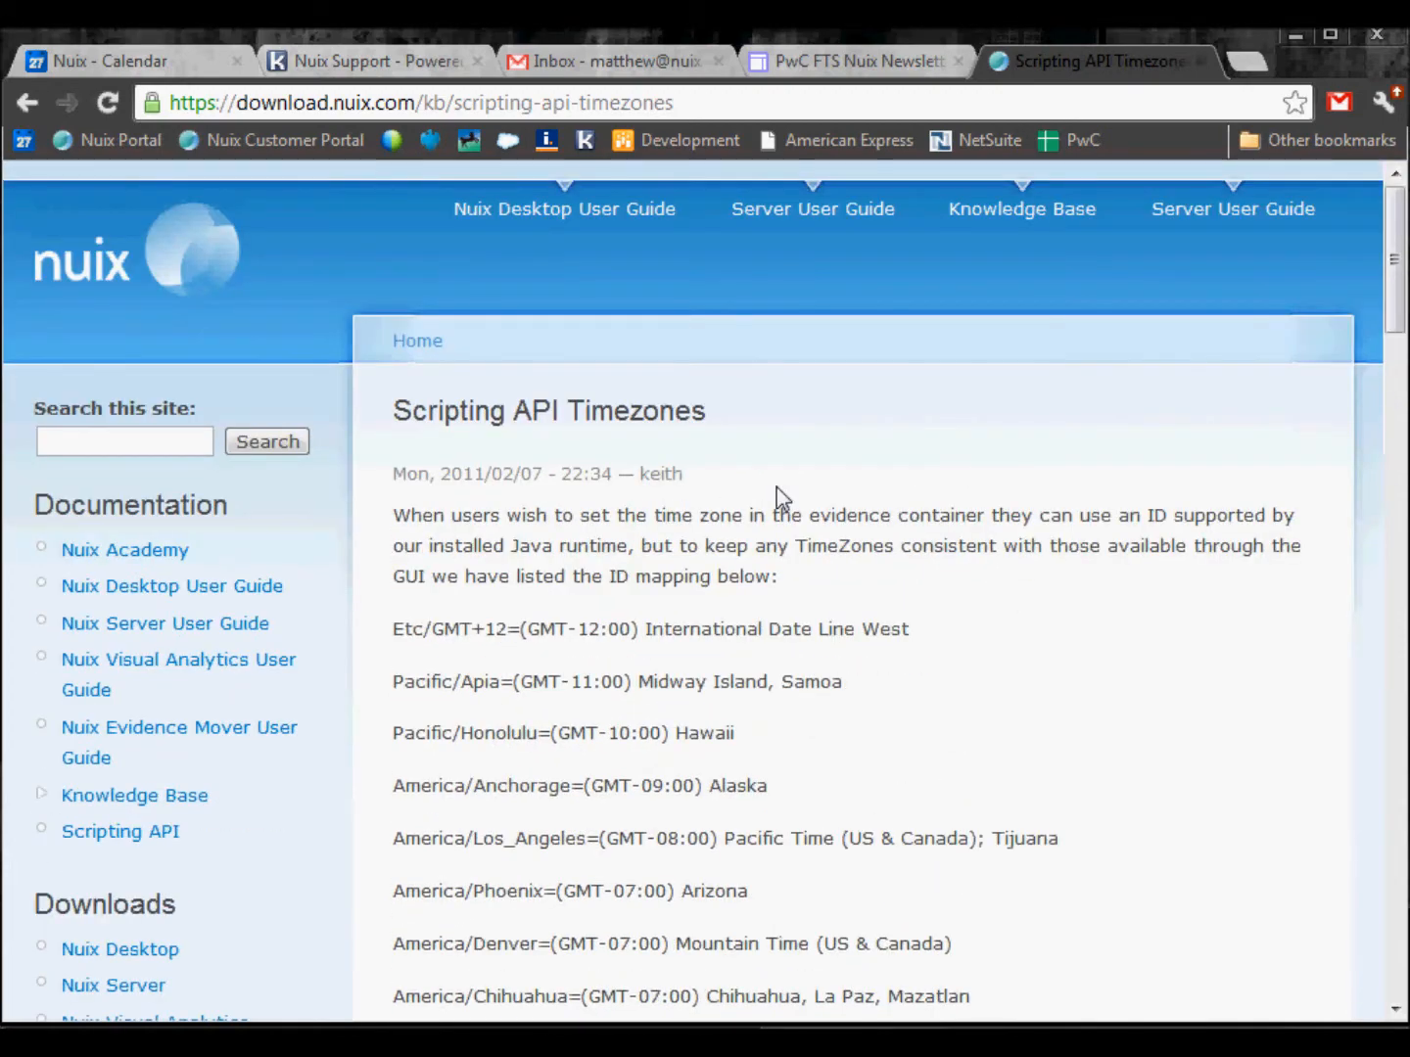
scroll(780, 498, "down", 9)
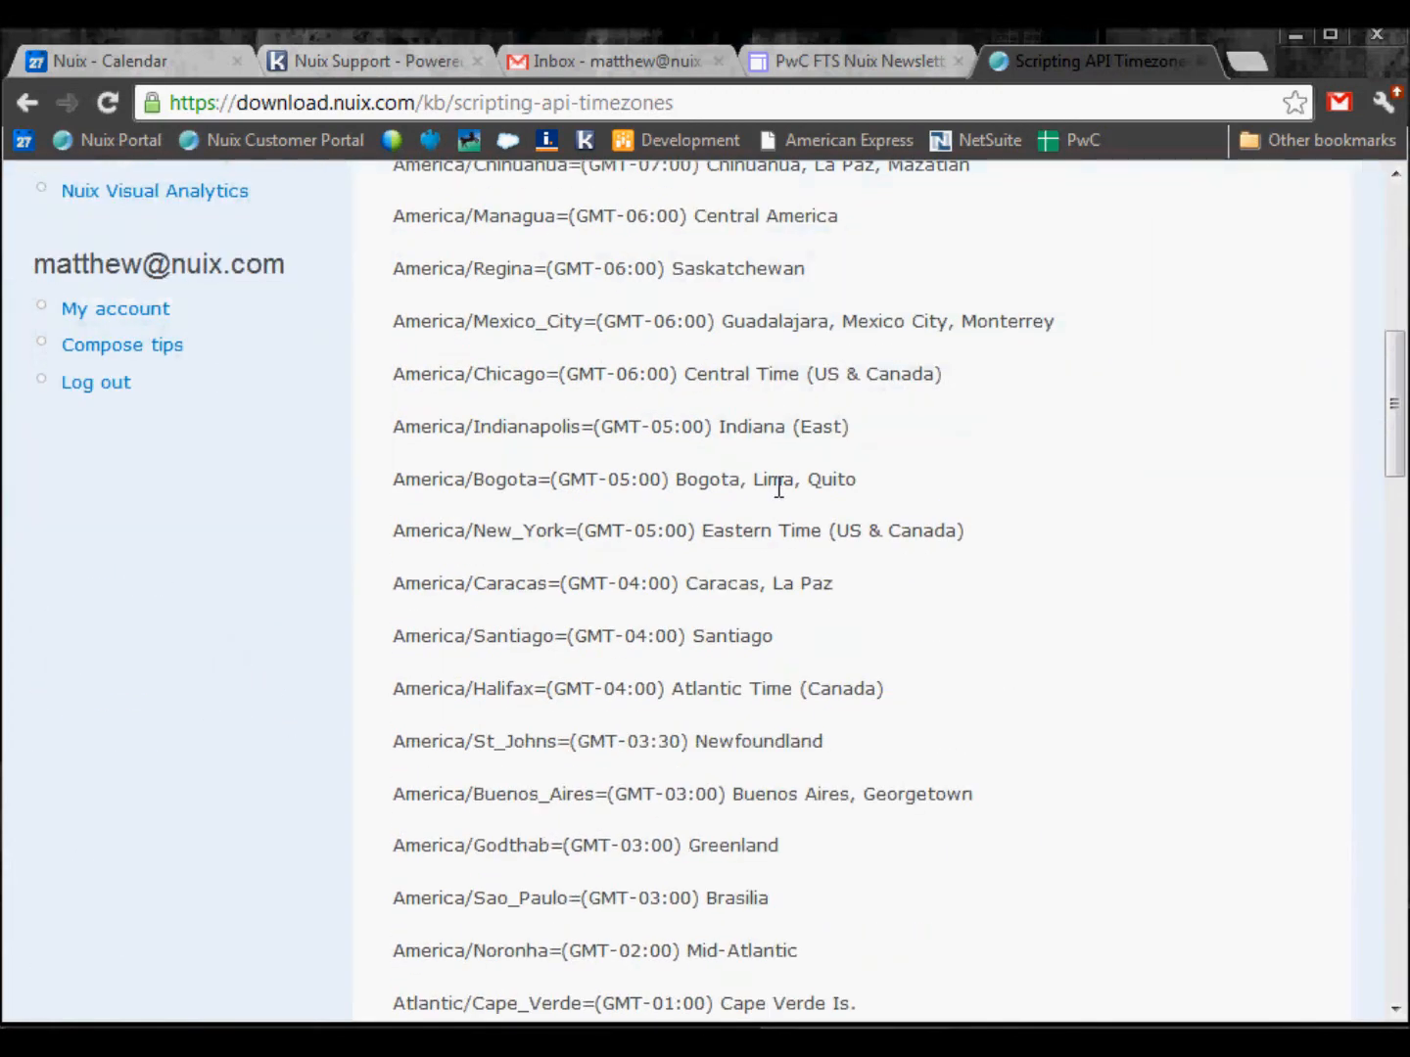
mouse_move(463, 1044)
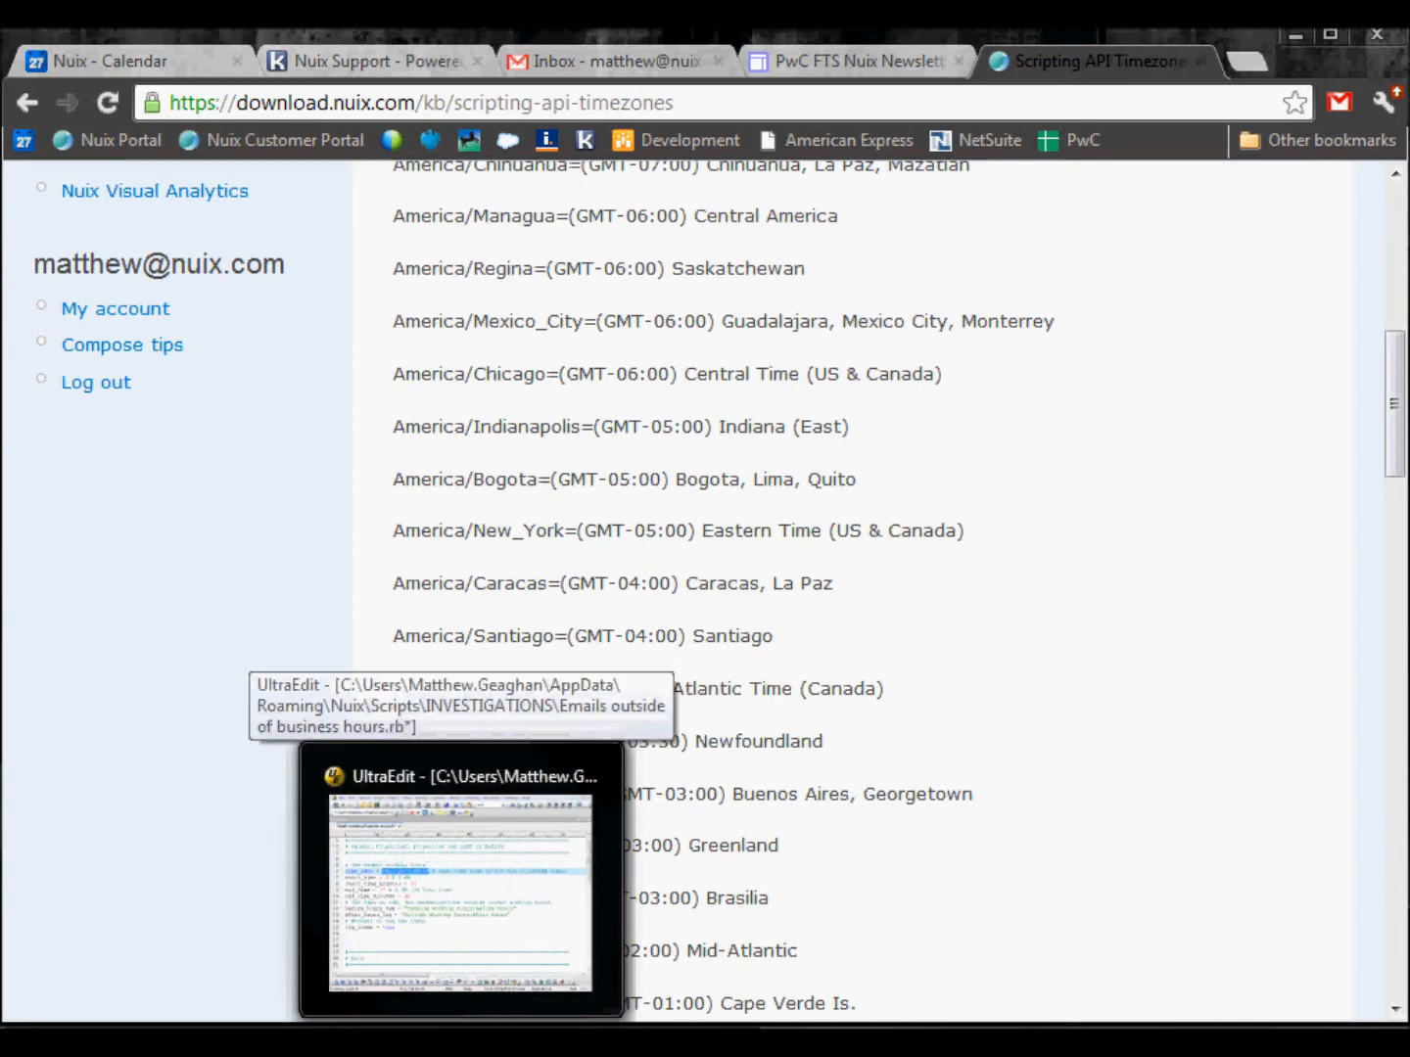
left_click(463, 889)
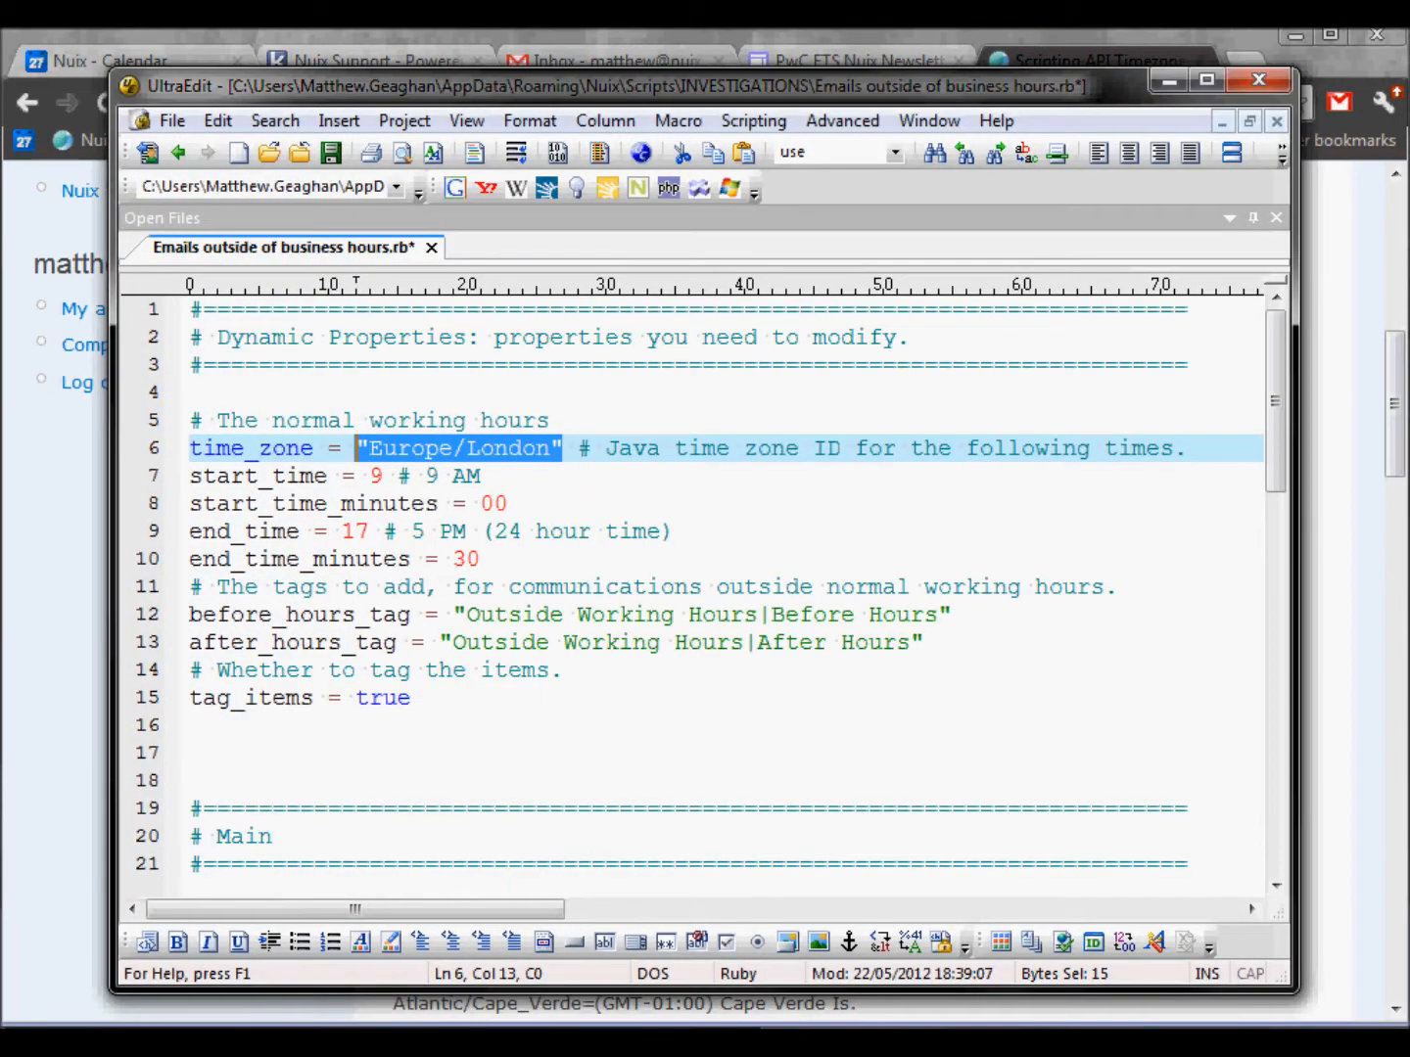
Step: Switch to Nuix Desktop, open the Nuix Script Console, and move it beside the results
mouse_move(375, 1043)
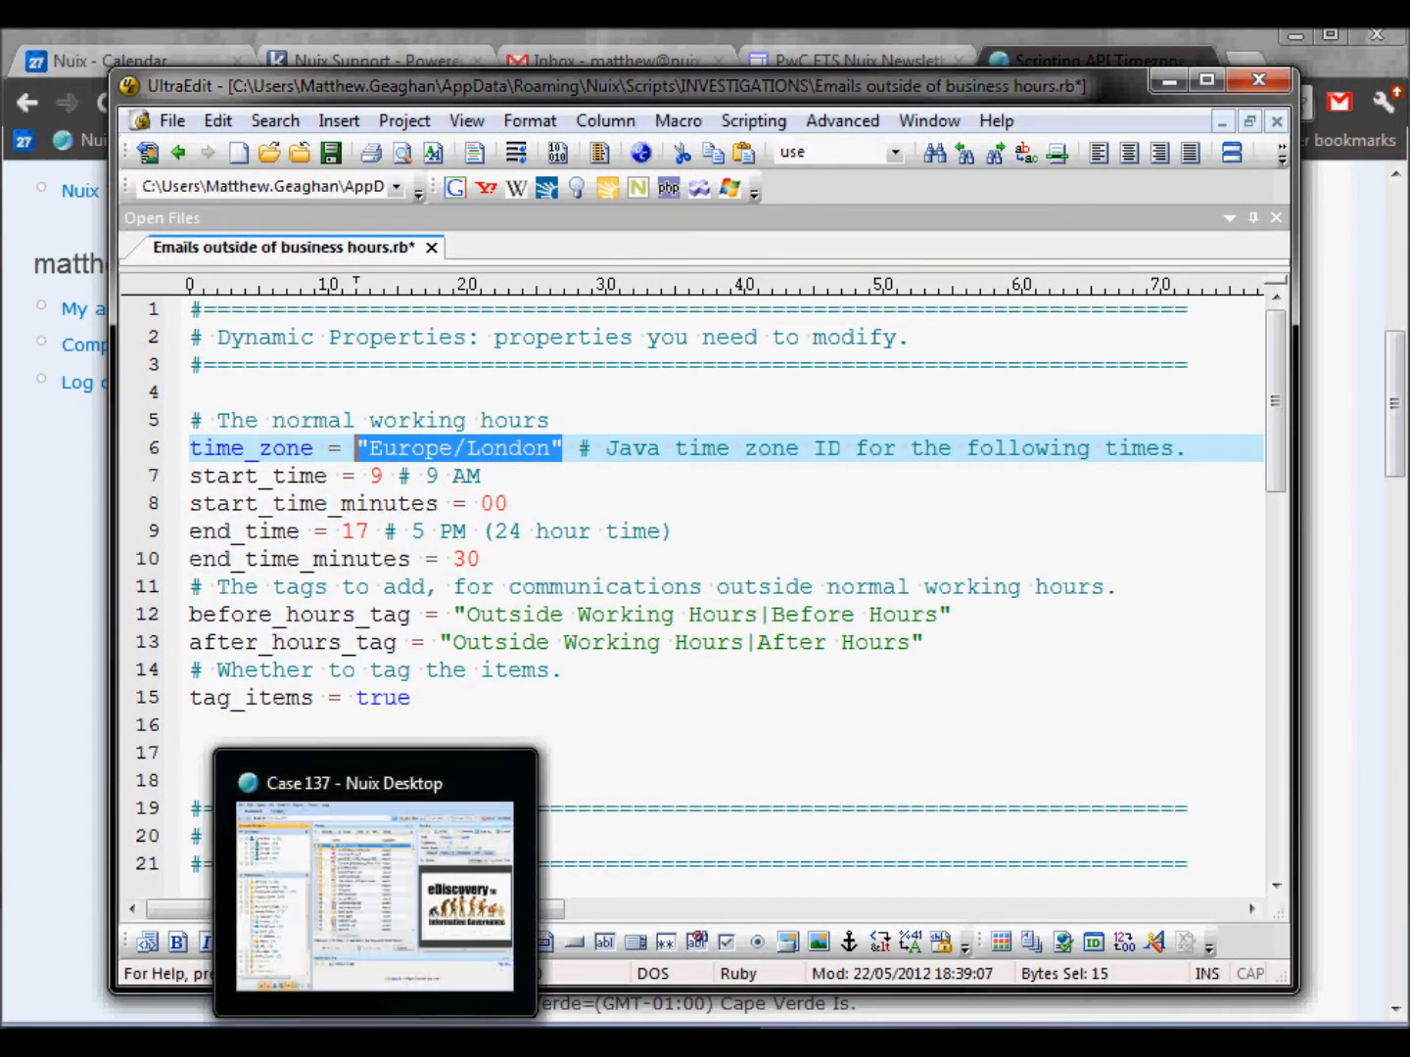
left_click(375, 1043)
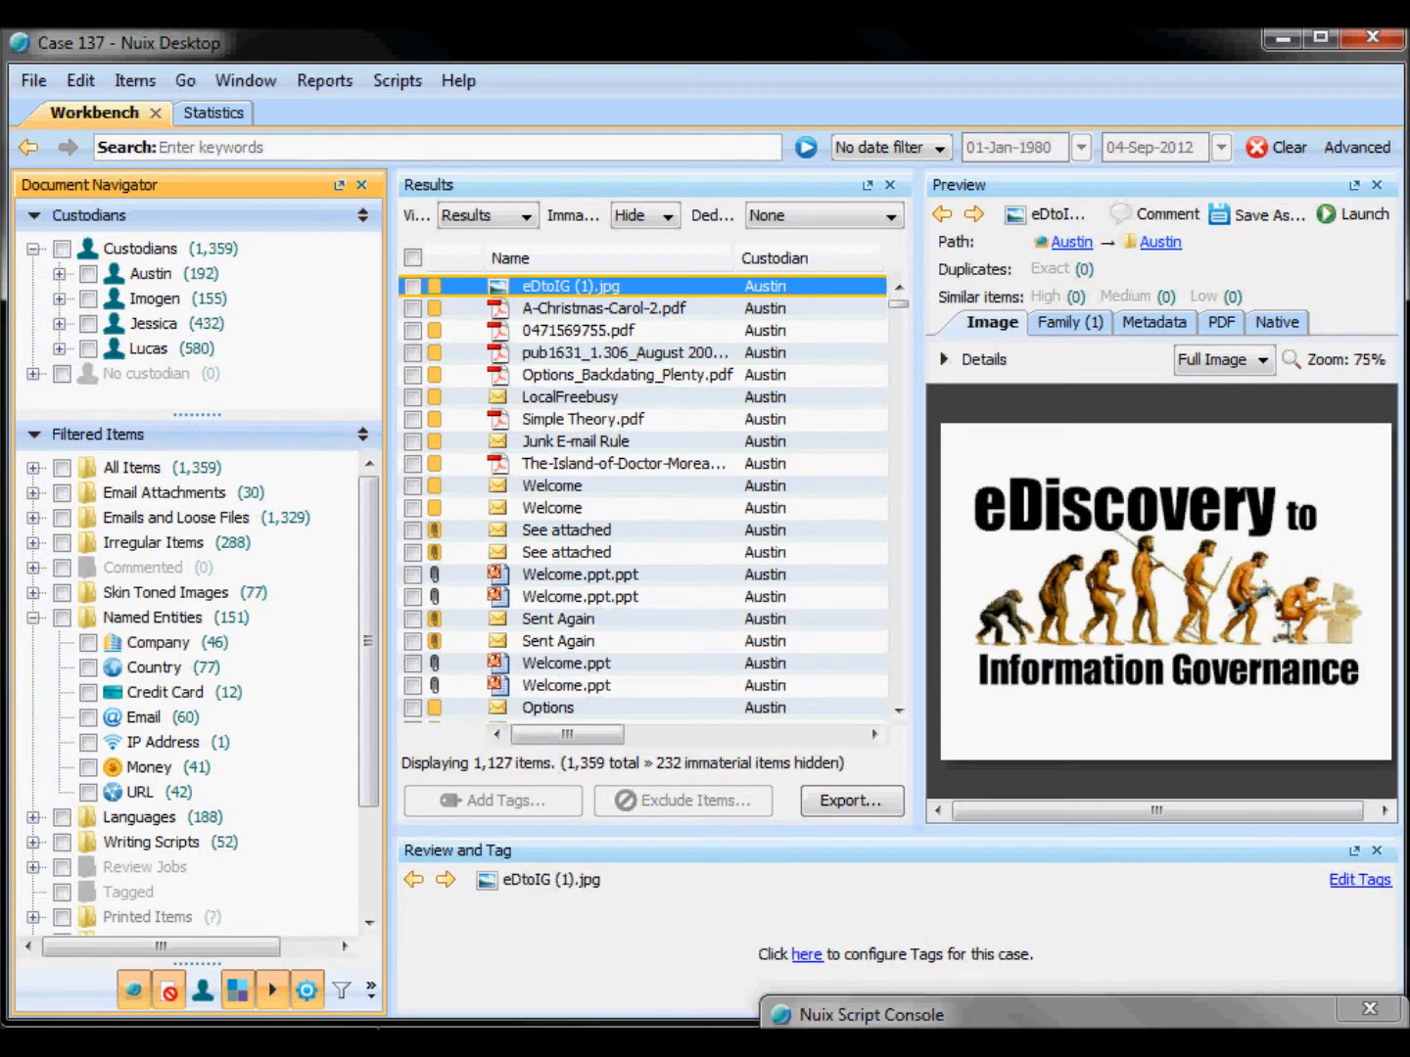
left_click(999, 1014)
left_click_drag(989, 558, 788, 154)
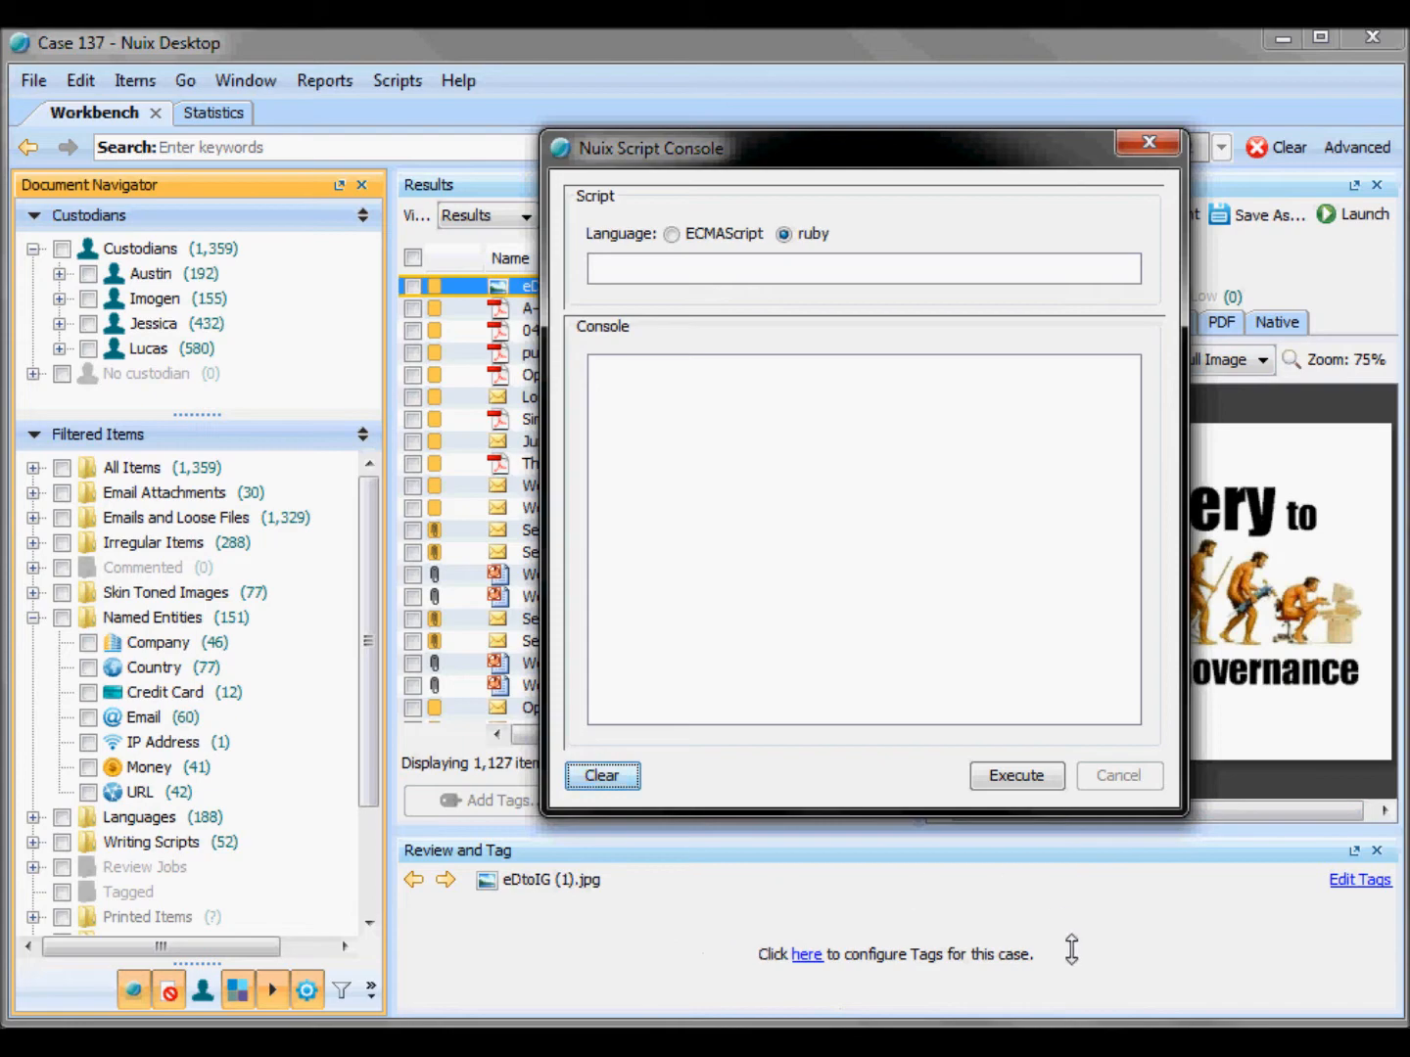
left_click_drag(723, 149, 835, 143)
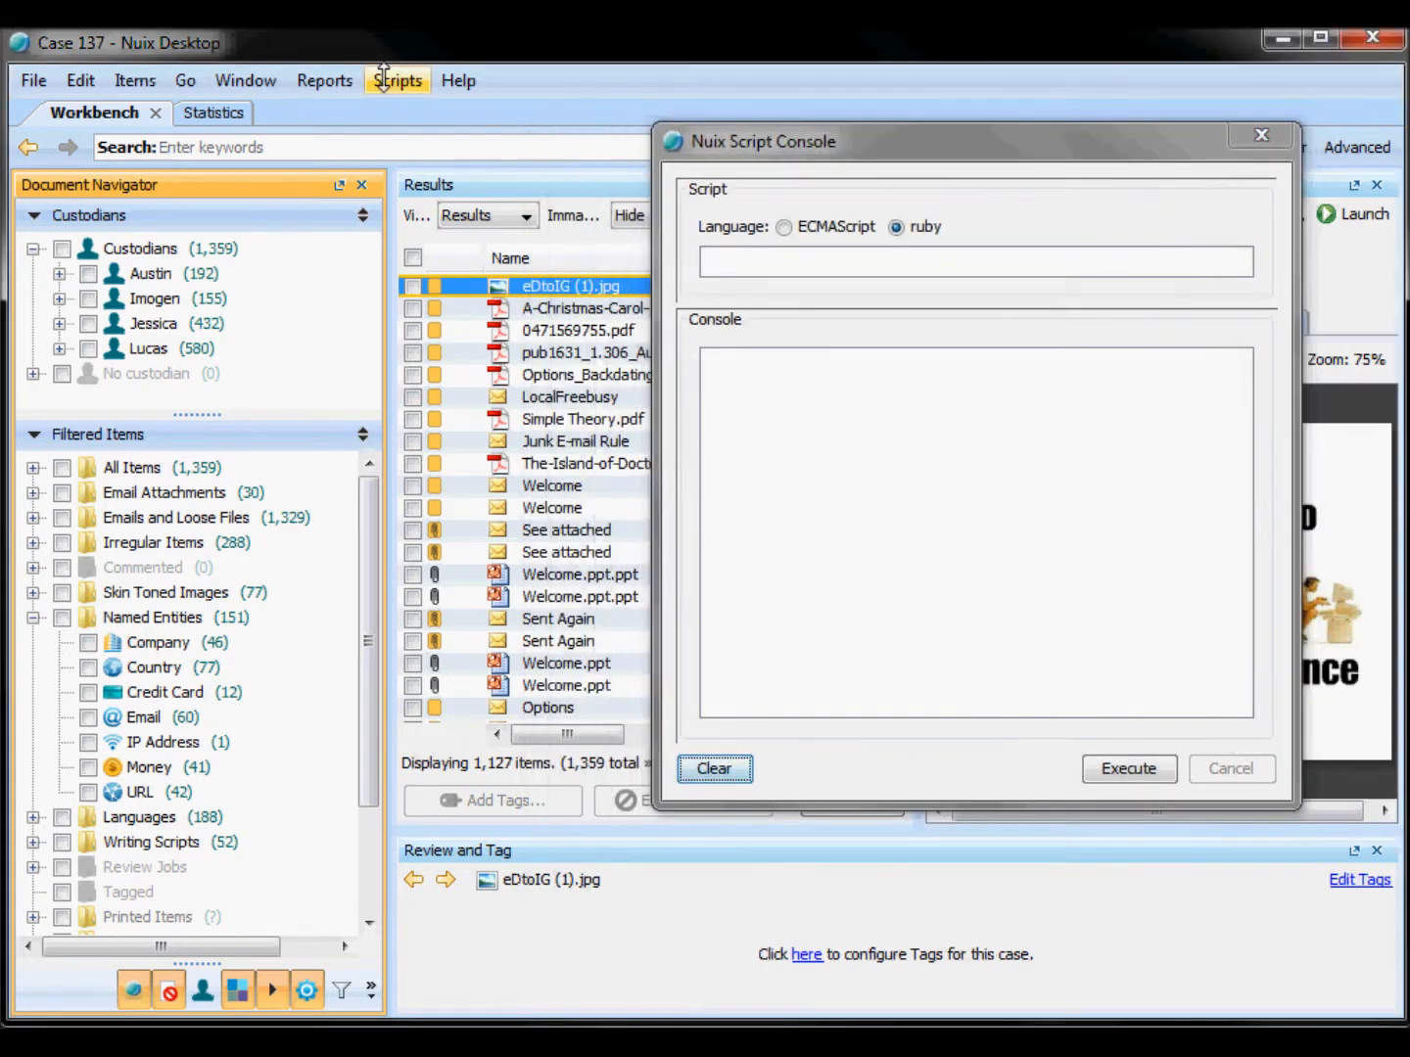
left_click(383, 79)
mouse_move(586, 258)
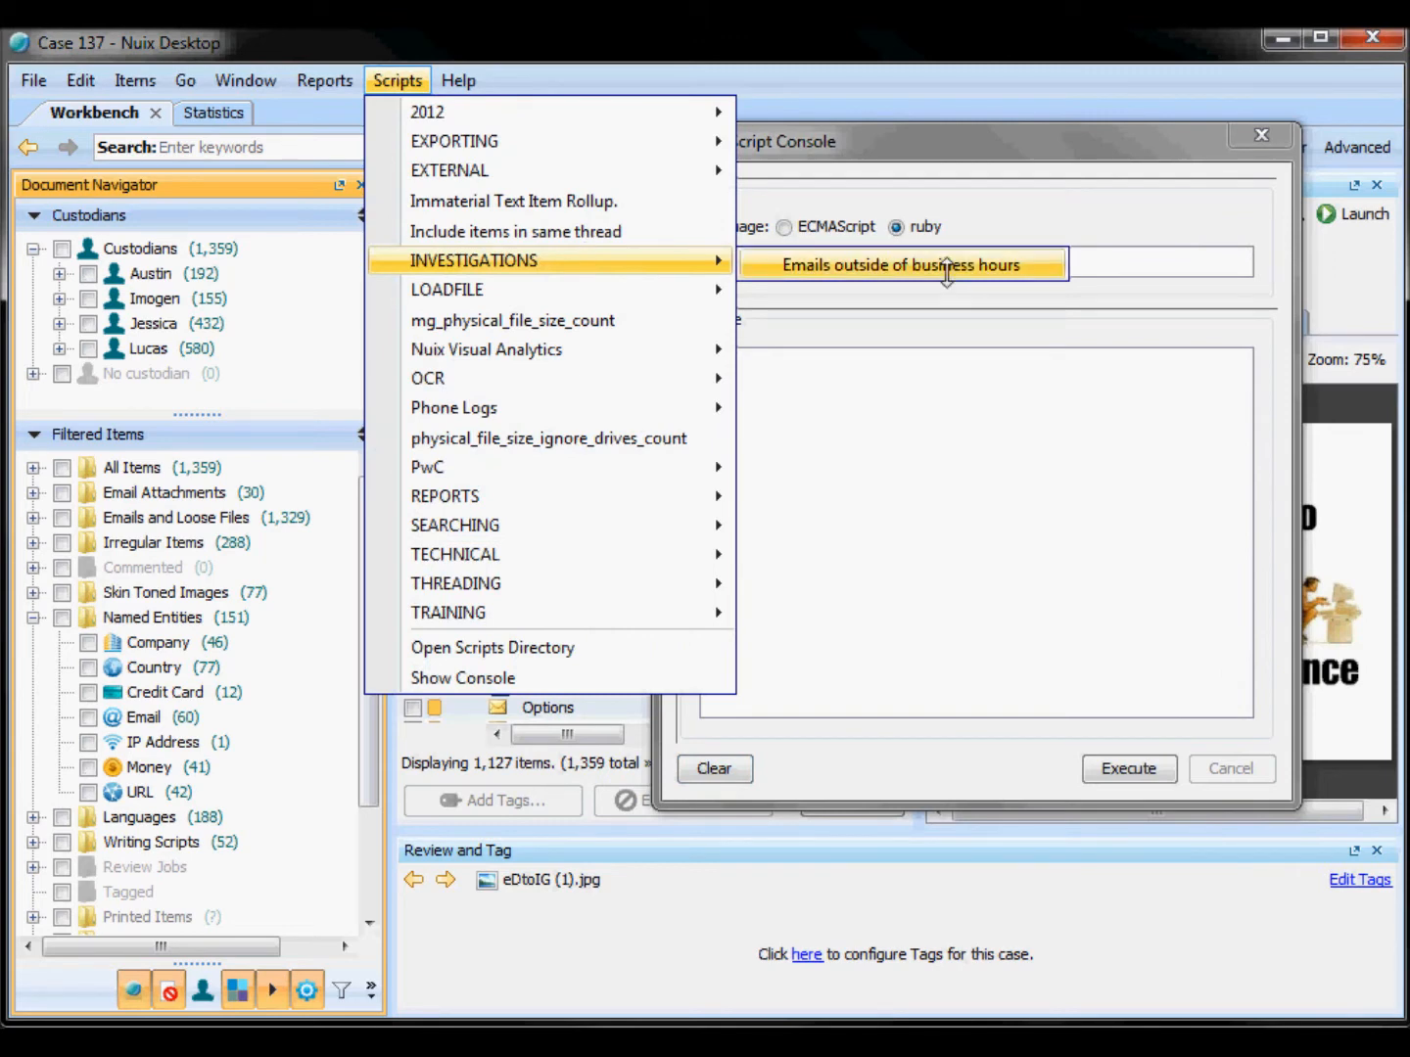
left_click(856, 550)
Step: Select all result items and run the INVESTIGATIONS script Emails outside of business hours, then close the console
left_click(413, 258)
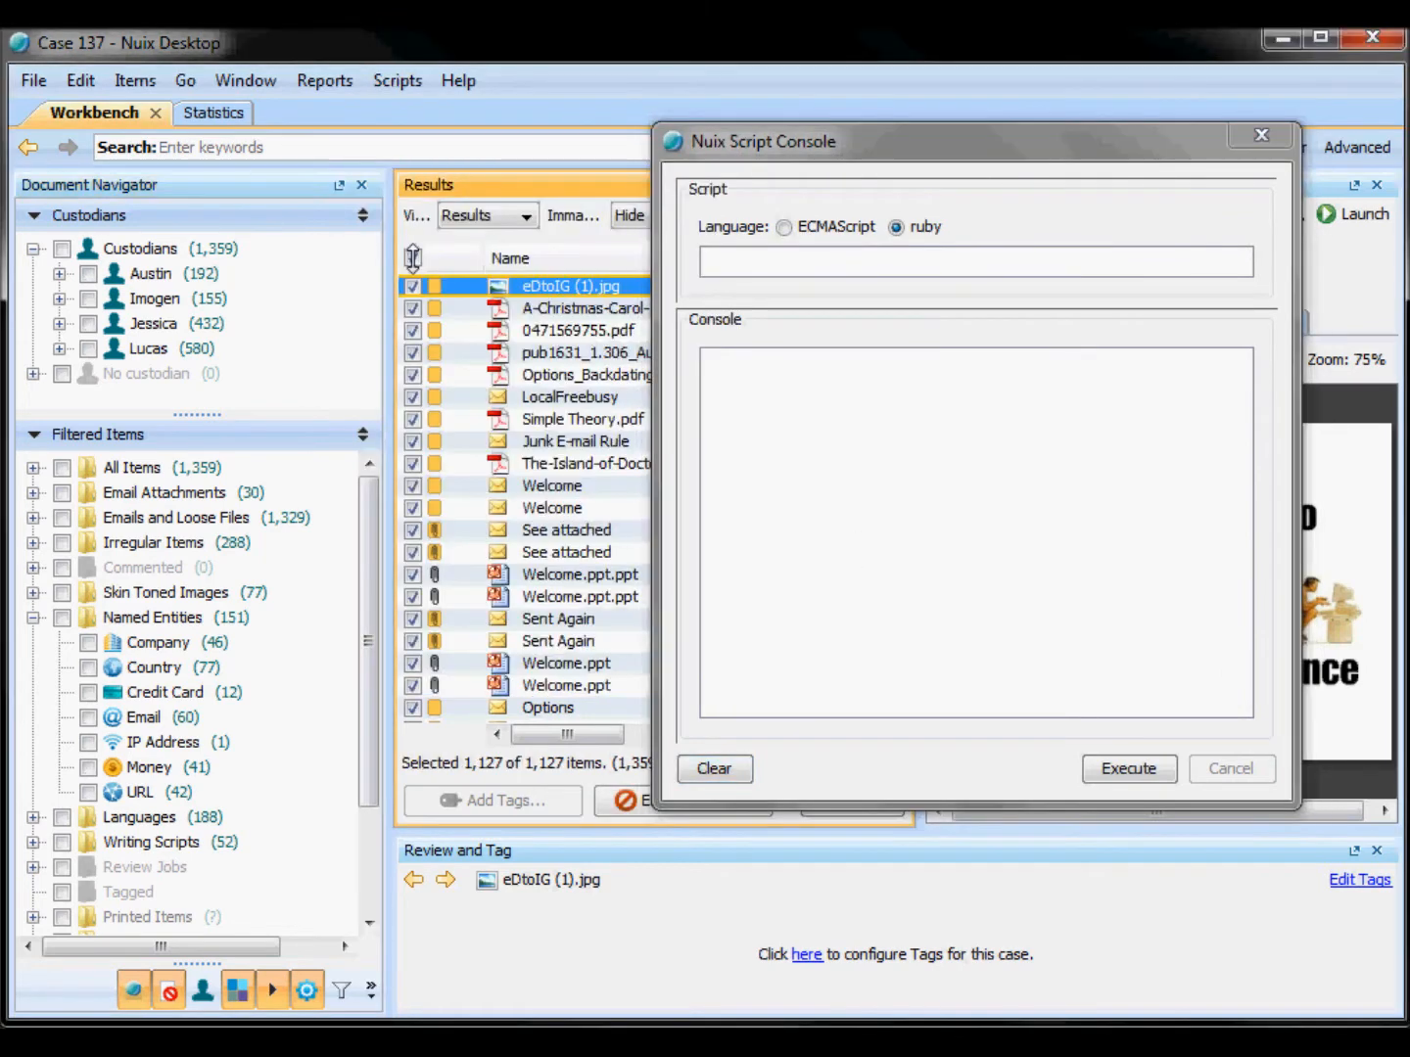
left_click(397, 80)
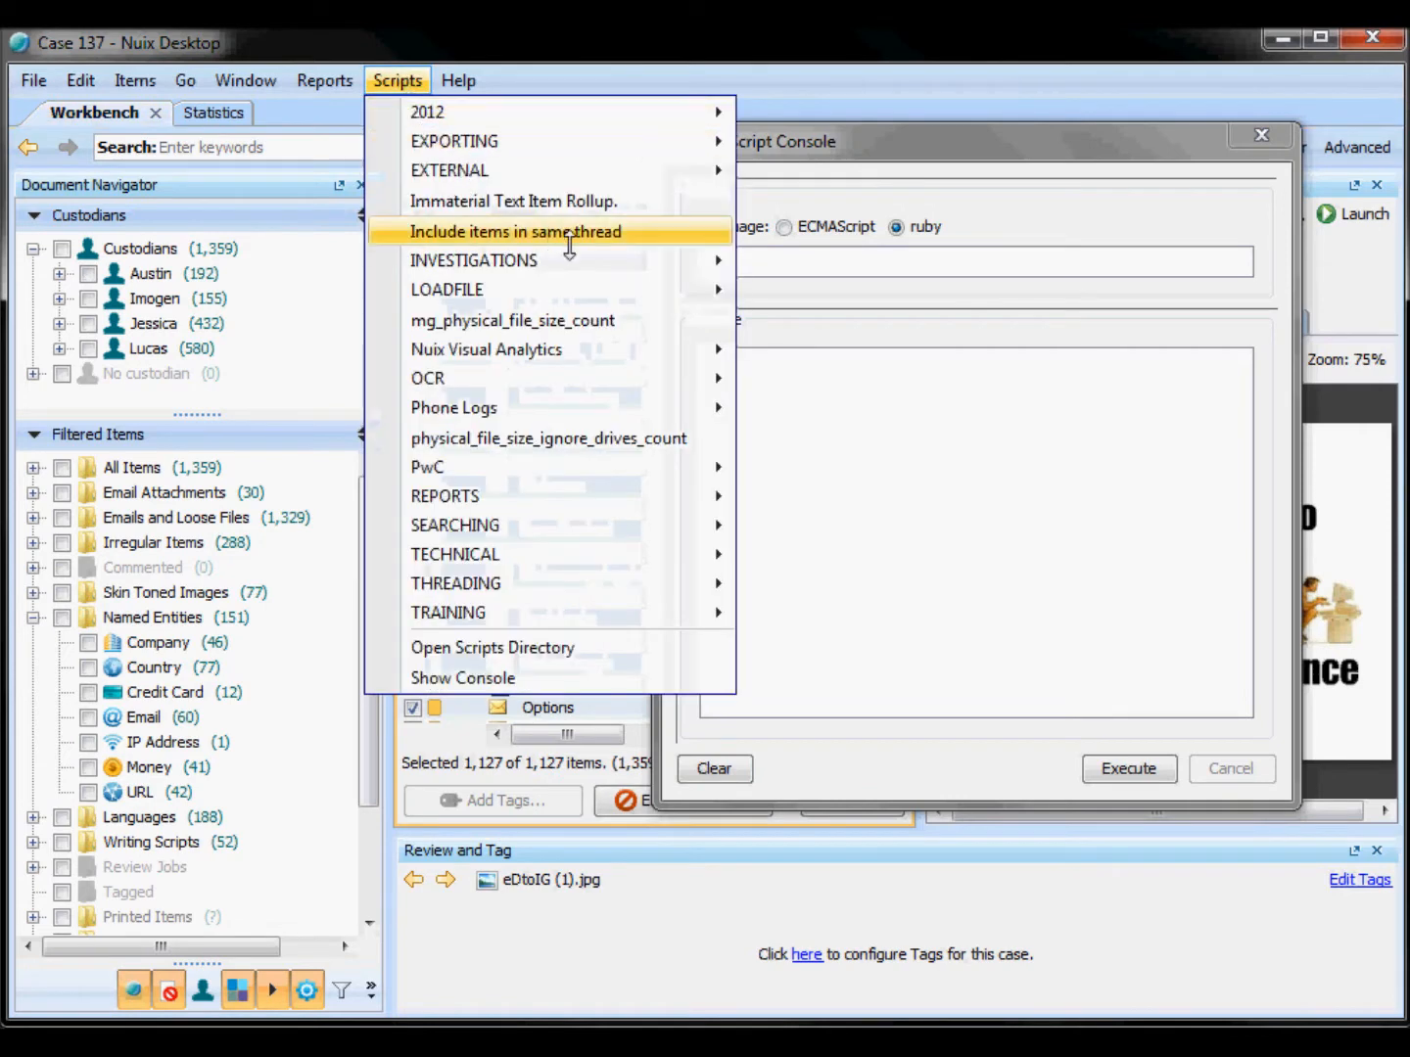
mouse_move(606, 260)
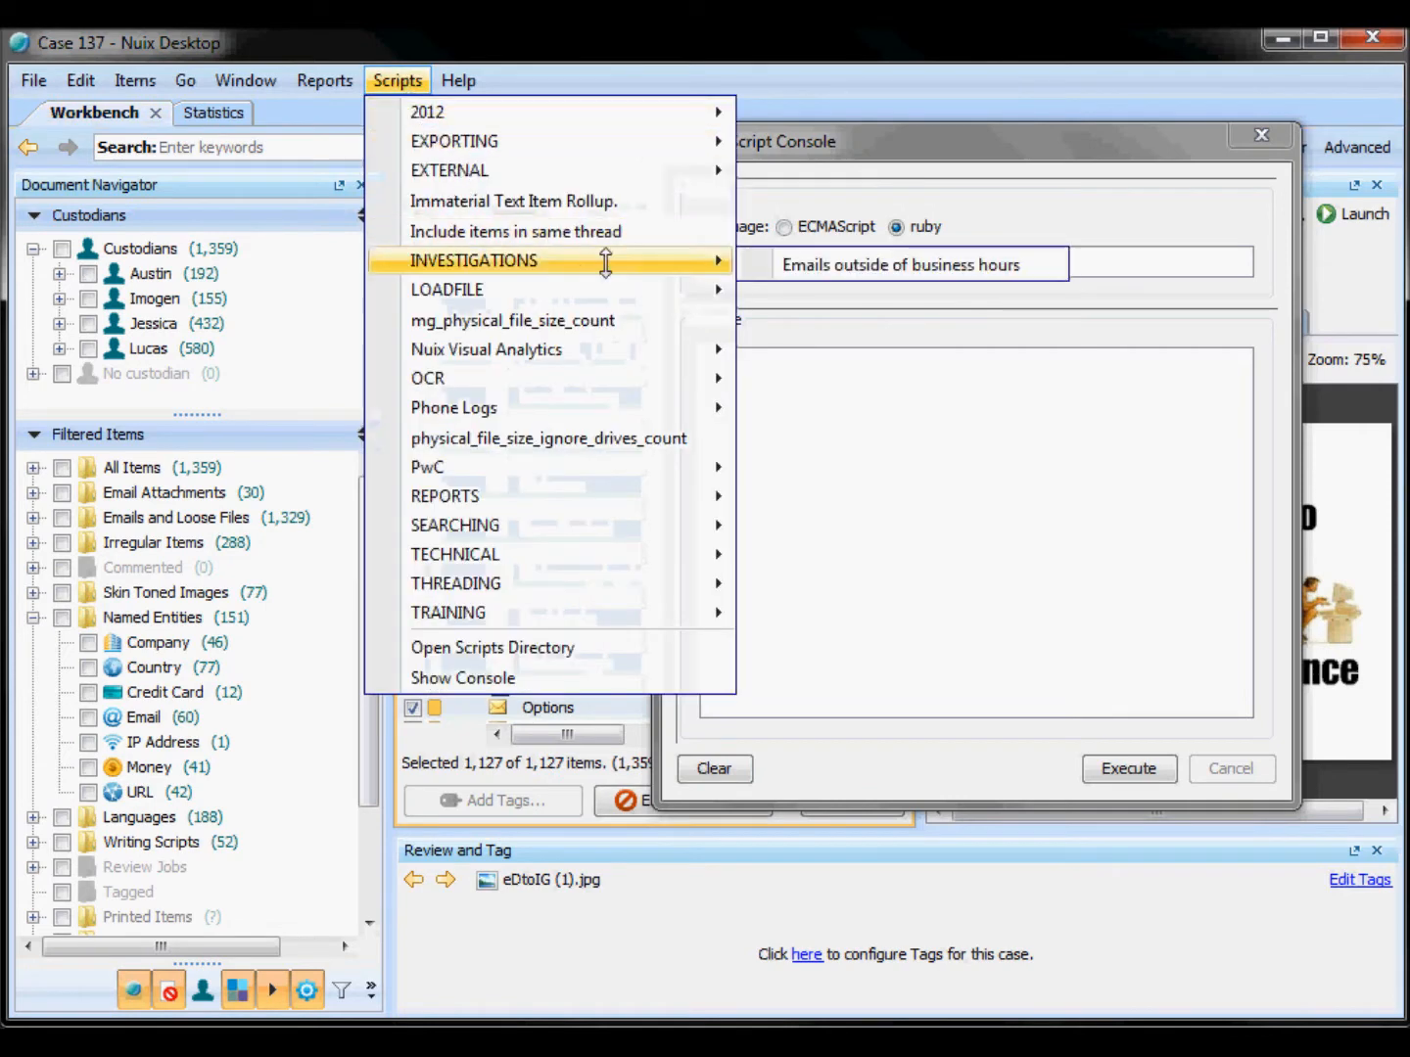
left_click(1028, 264)
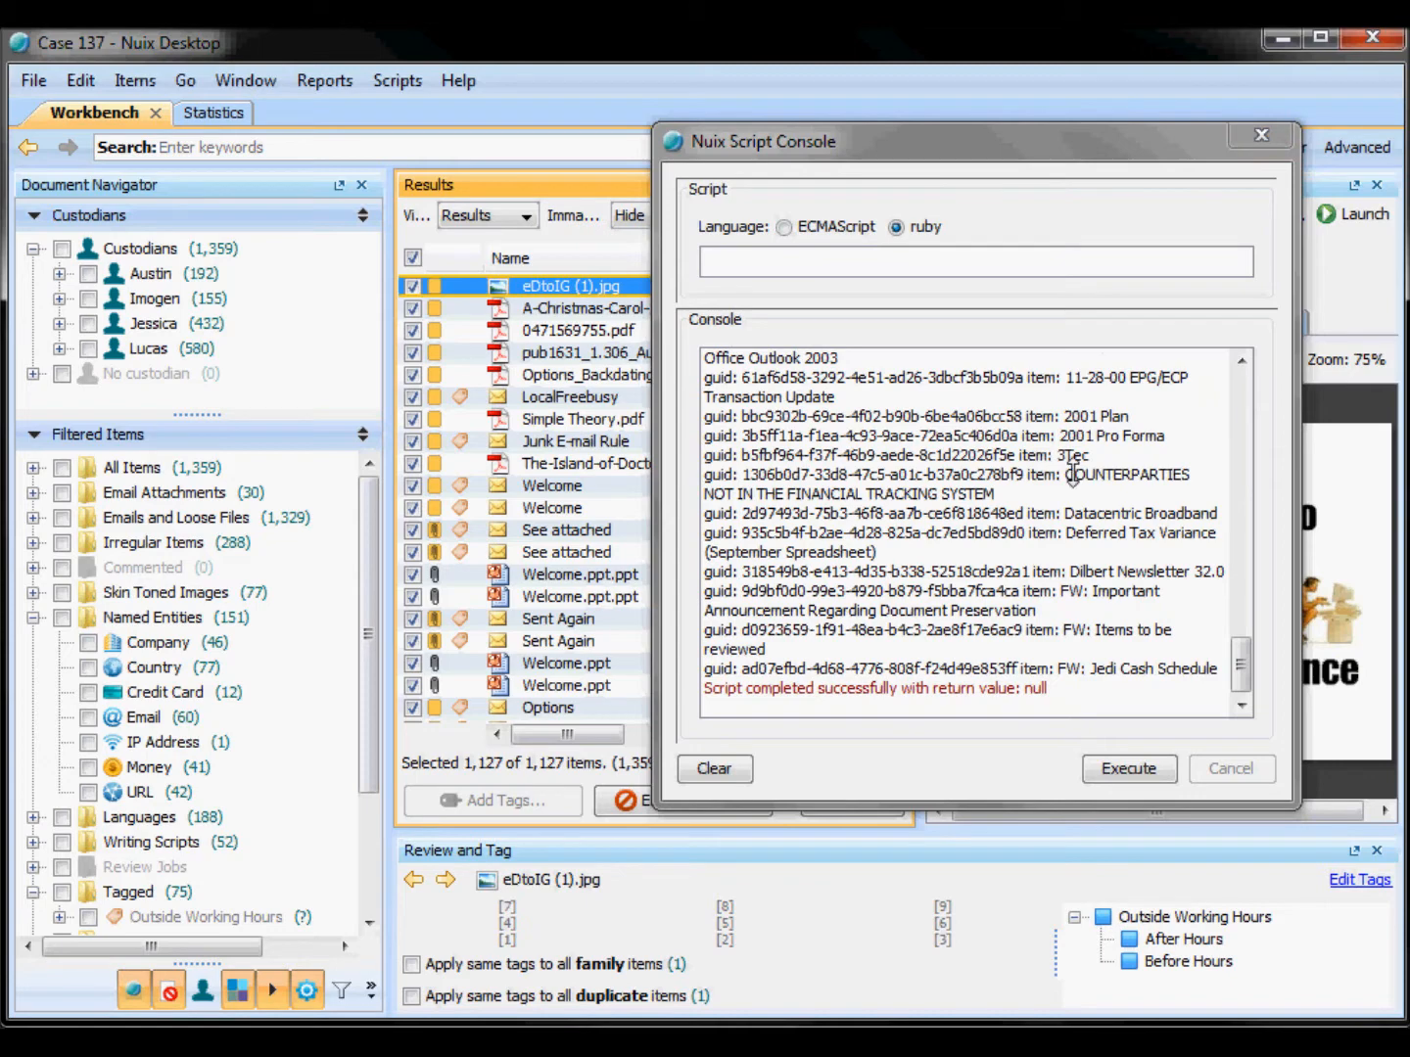
left_click(1264, 135)
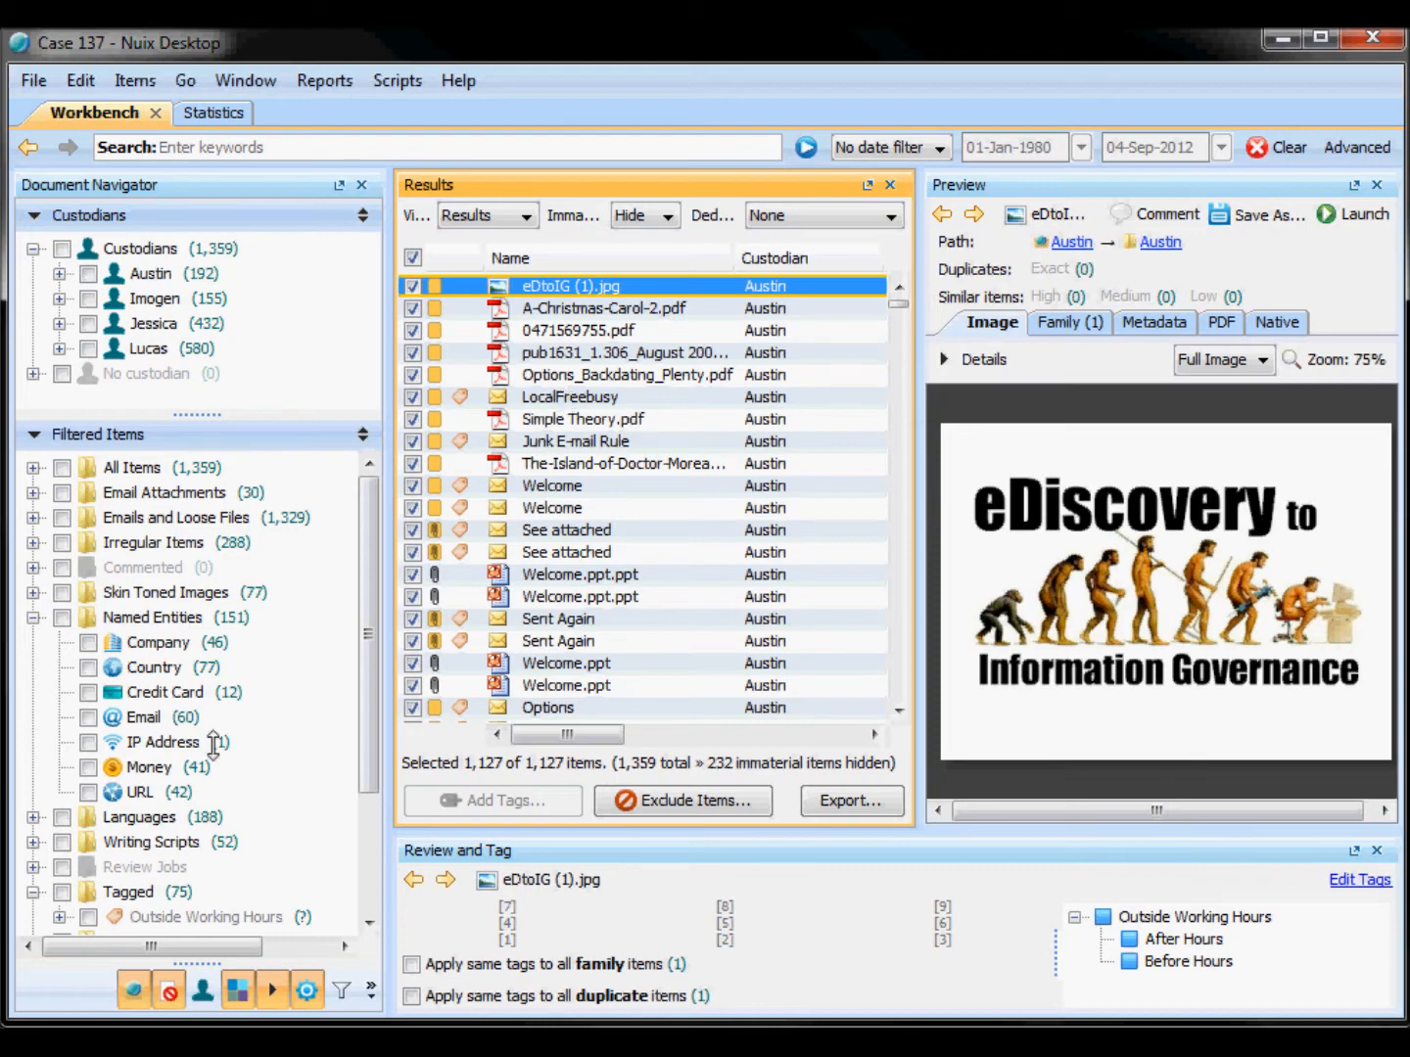
Step: Filter the items to the Money named entity and the Outside Working Hours tag
left_click(154, 769)
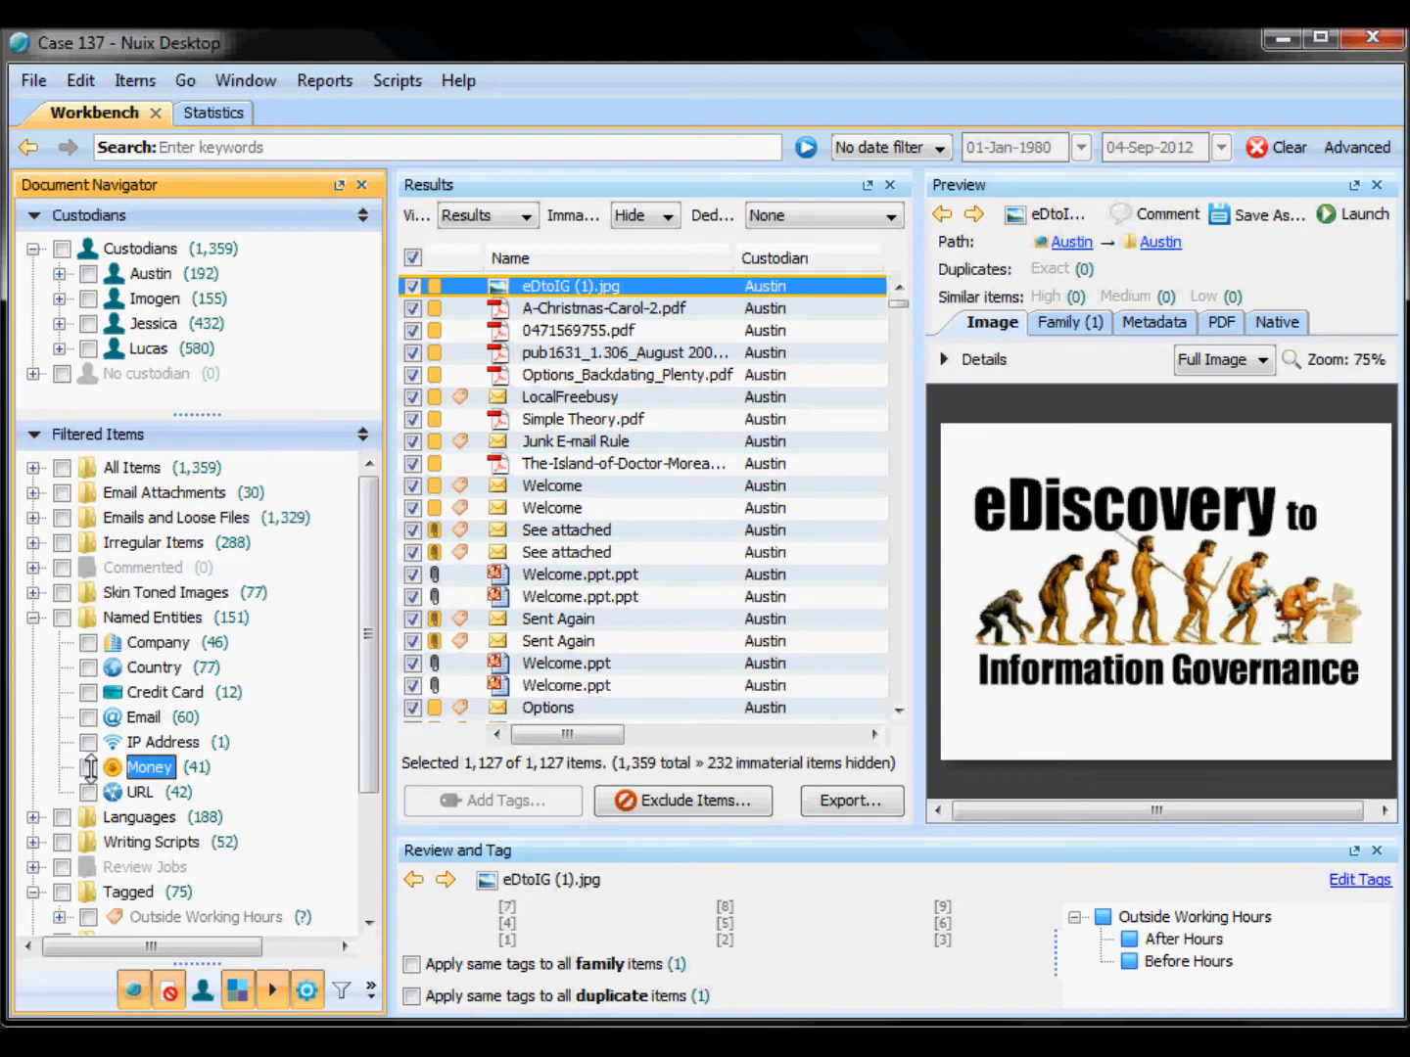
left_click(89, 767)
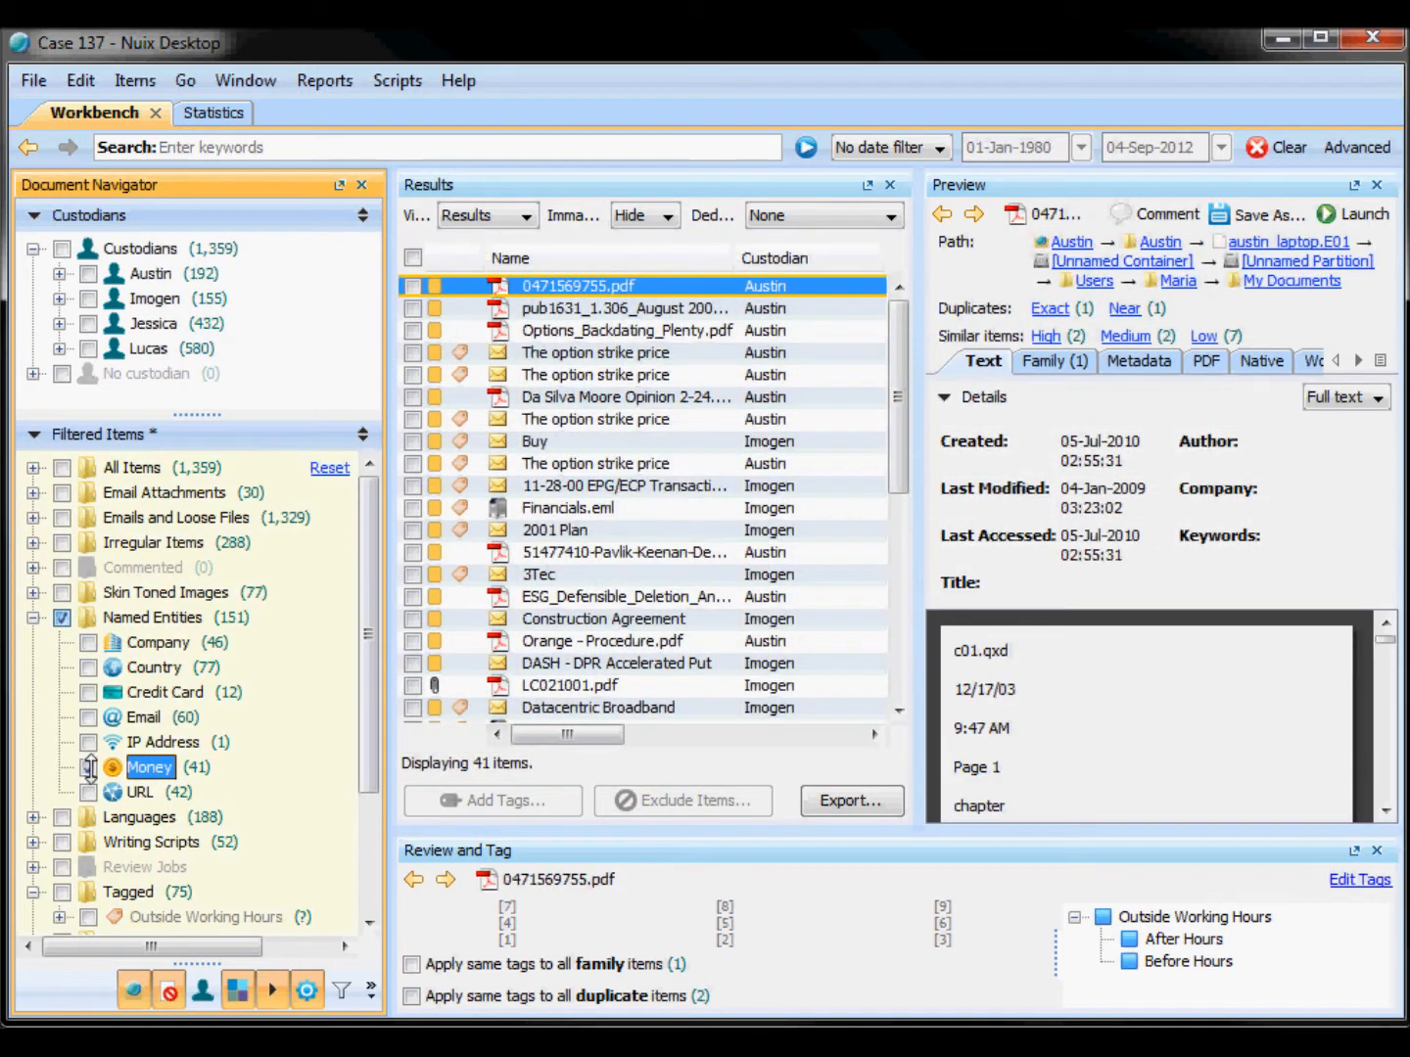
left_click(88, 918)
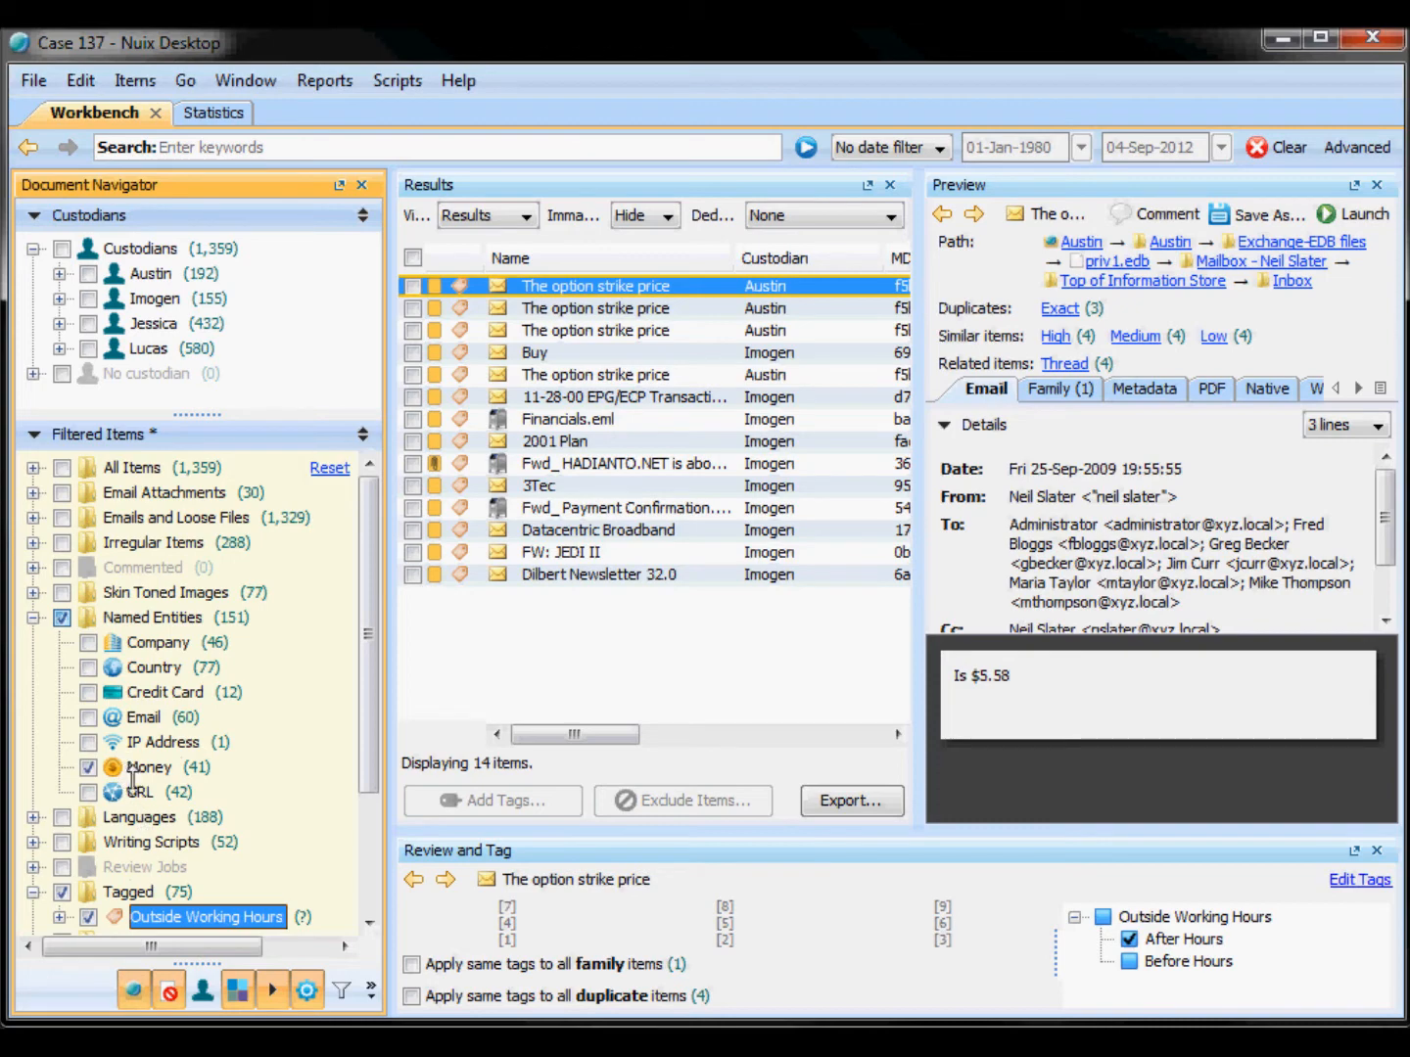
Step: Inspect several of the filtered emails and their After Hours or Before Hours tags
left_click(648, 308)
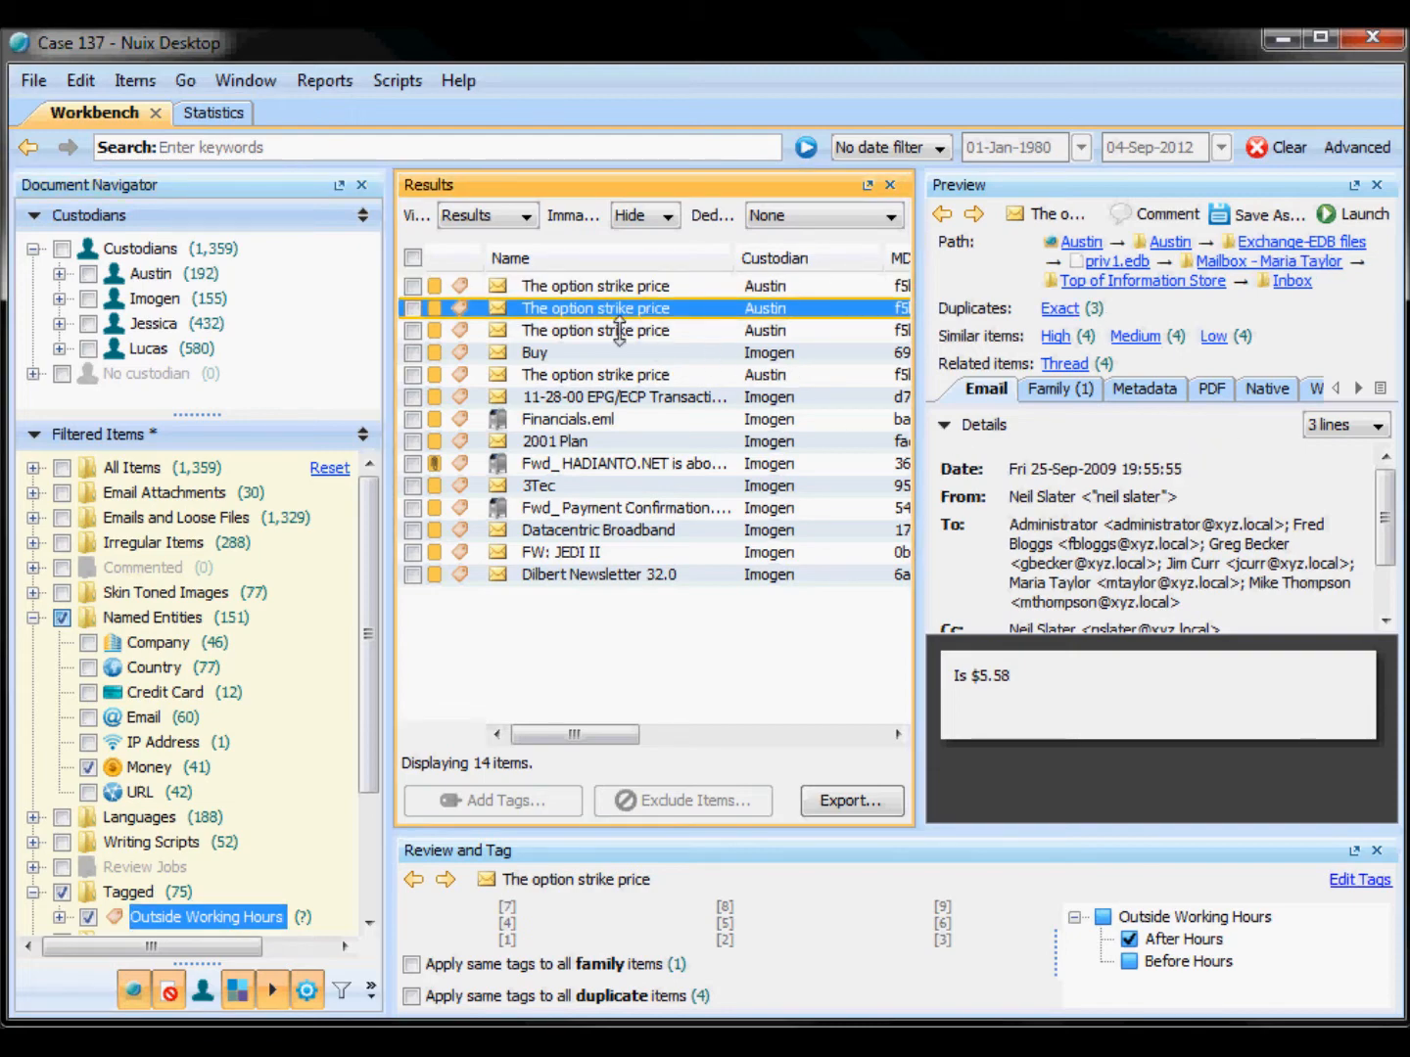
left_click(620, 331)
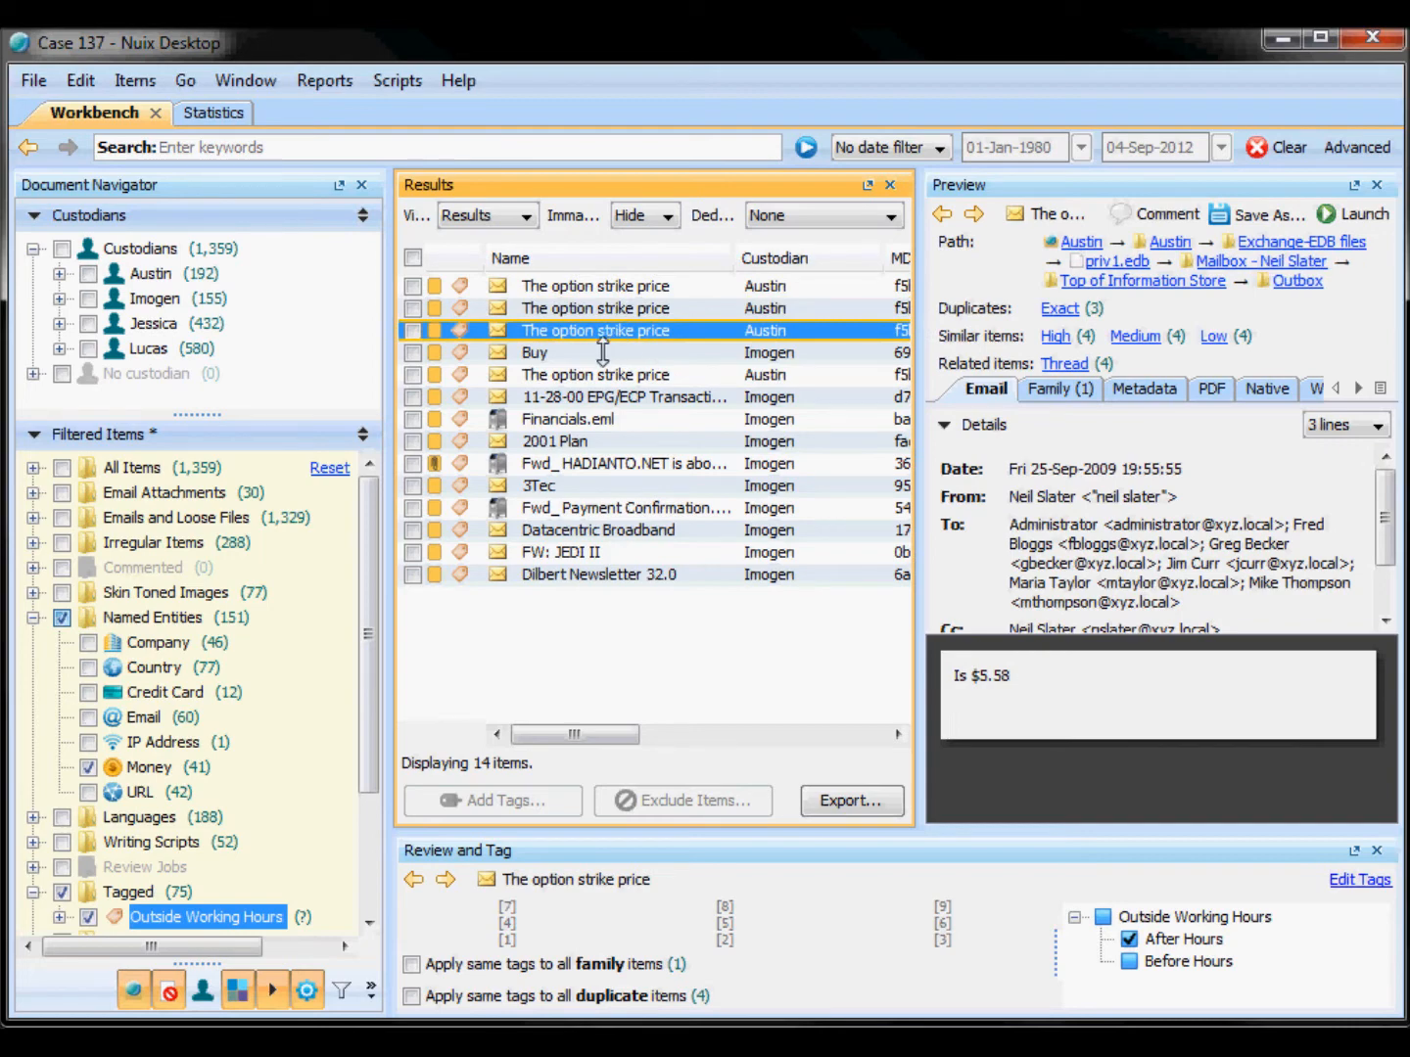
left_click(602, 353)
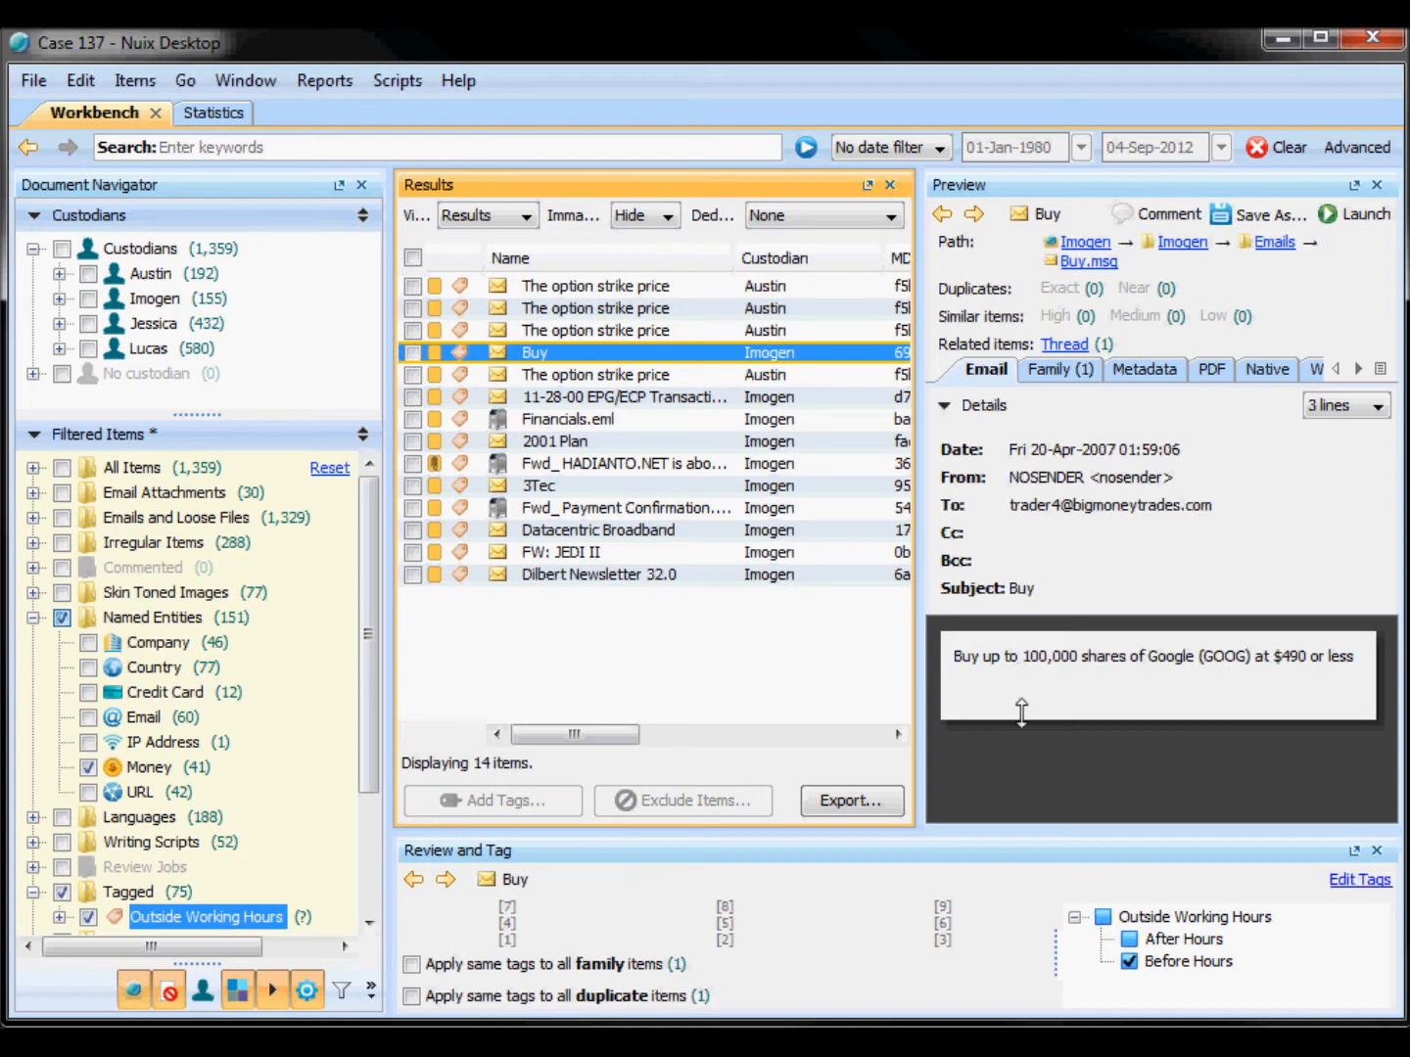
Step: Clear the filters and show only items tagged Outside Working Hours
left_click(1259, 153)
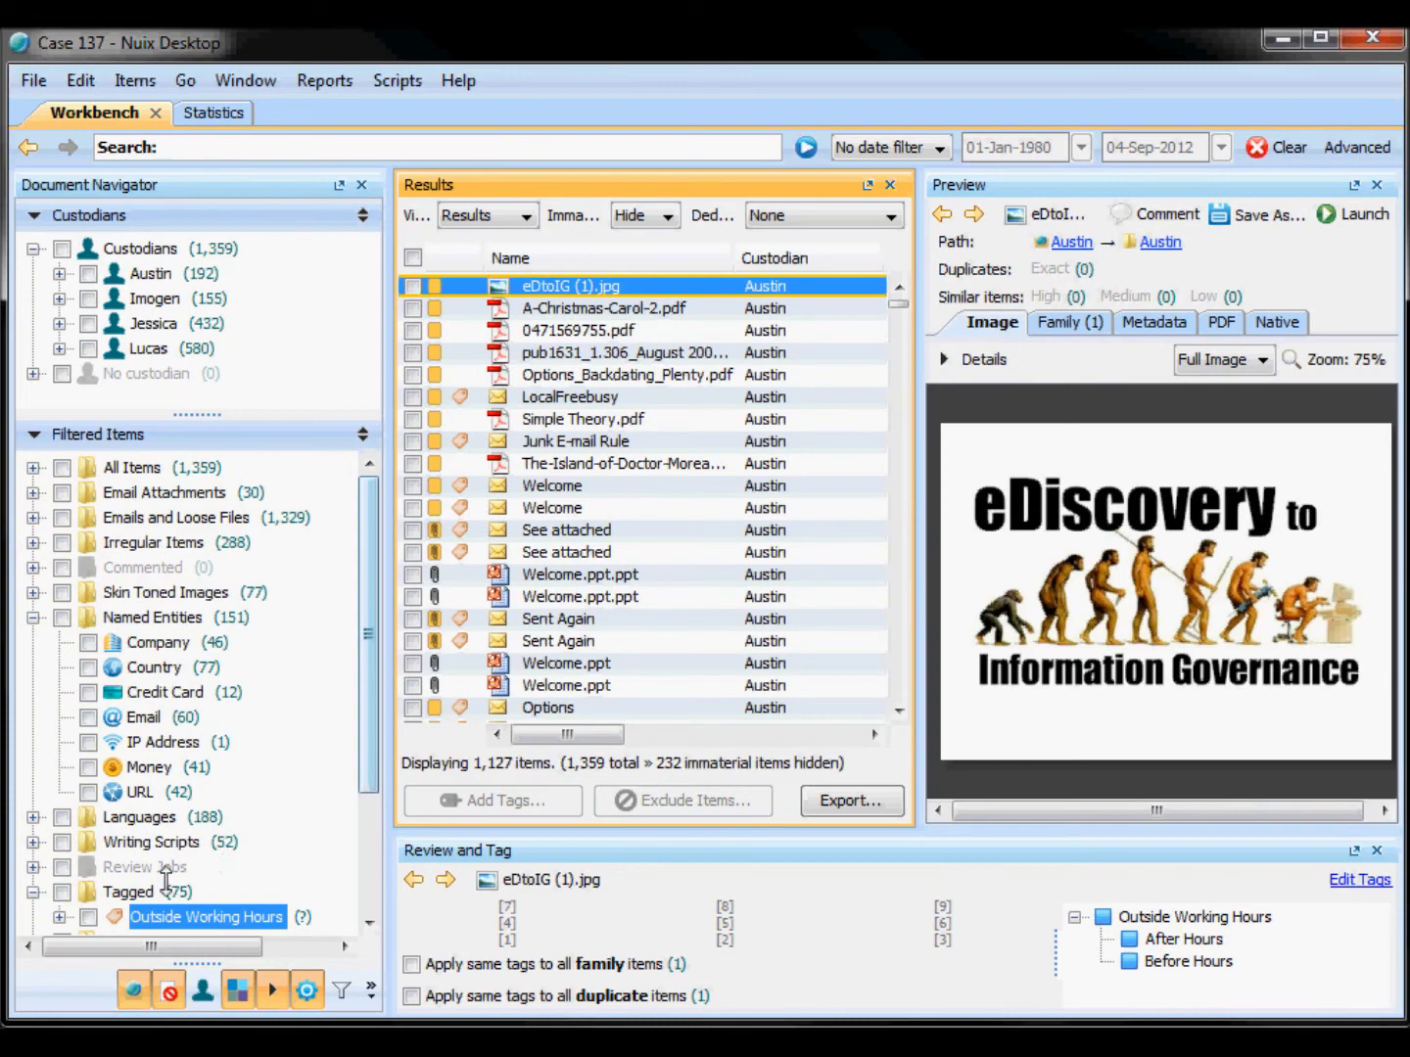
left_click(88, 918)
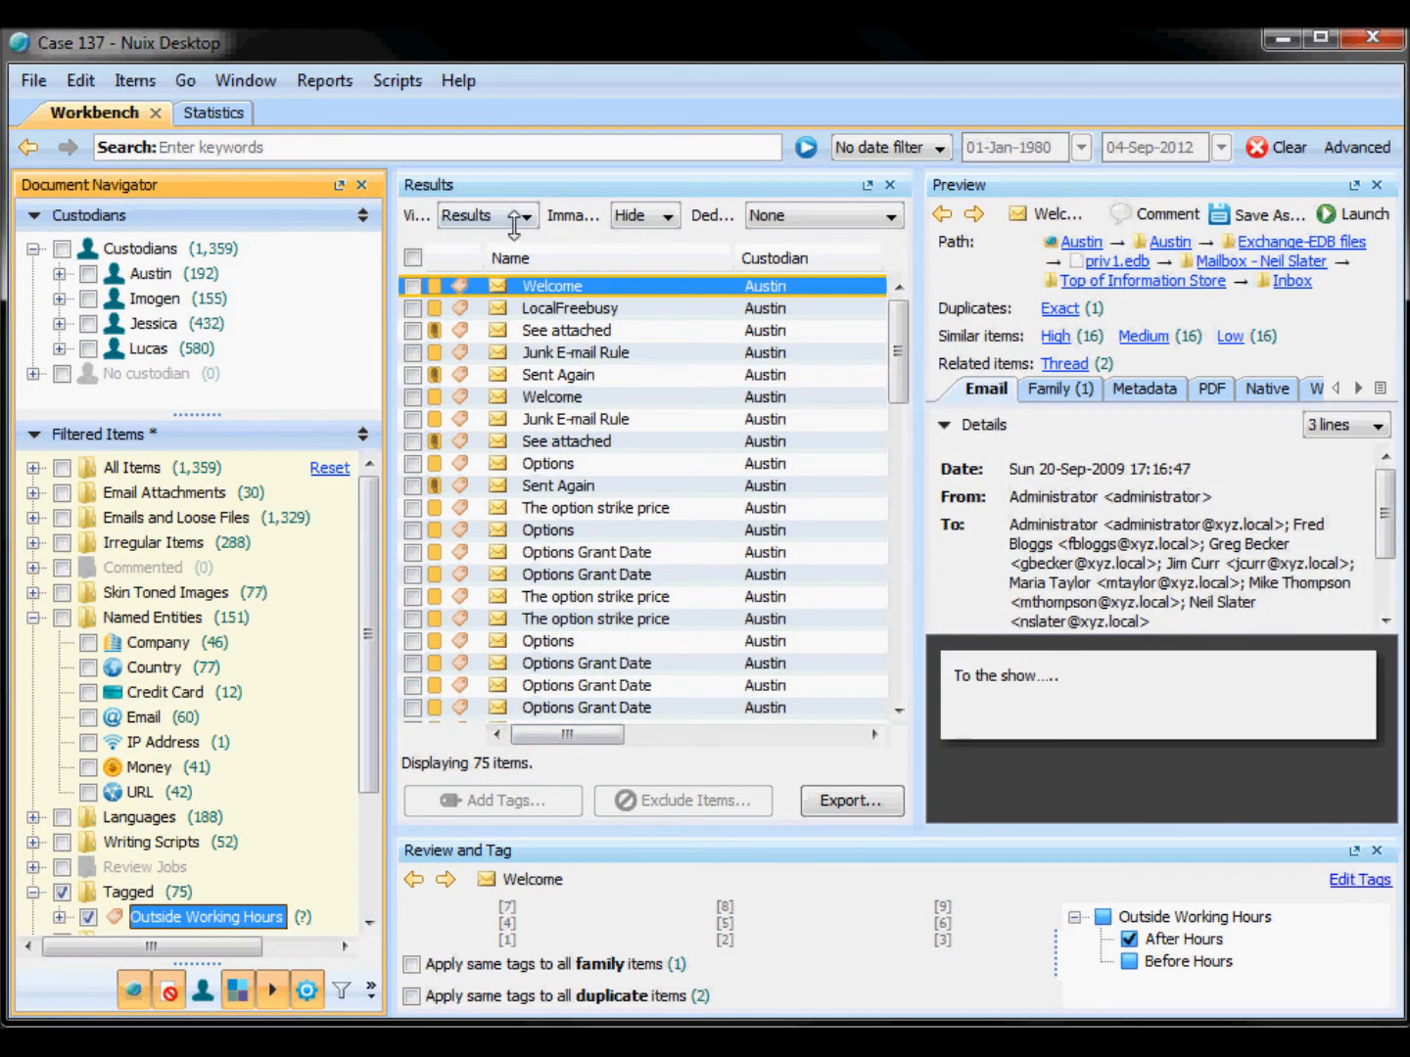
Step: Switch the results to the Network view and maximize the results panel
left_click(515, 218)
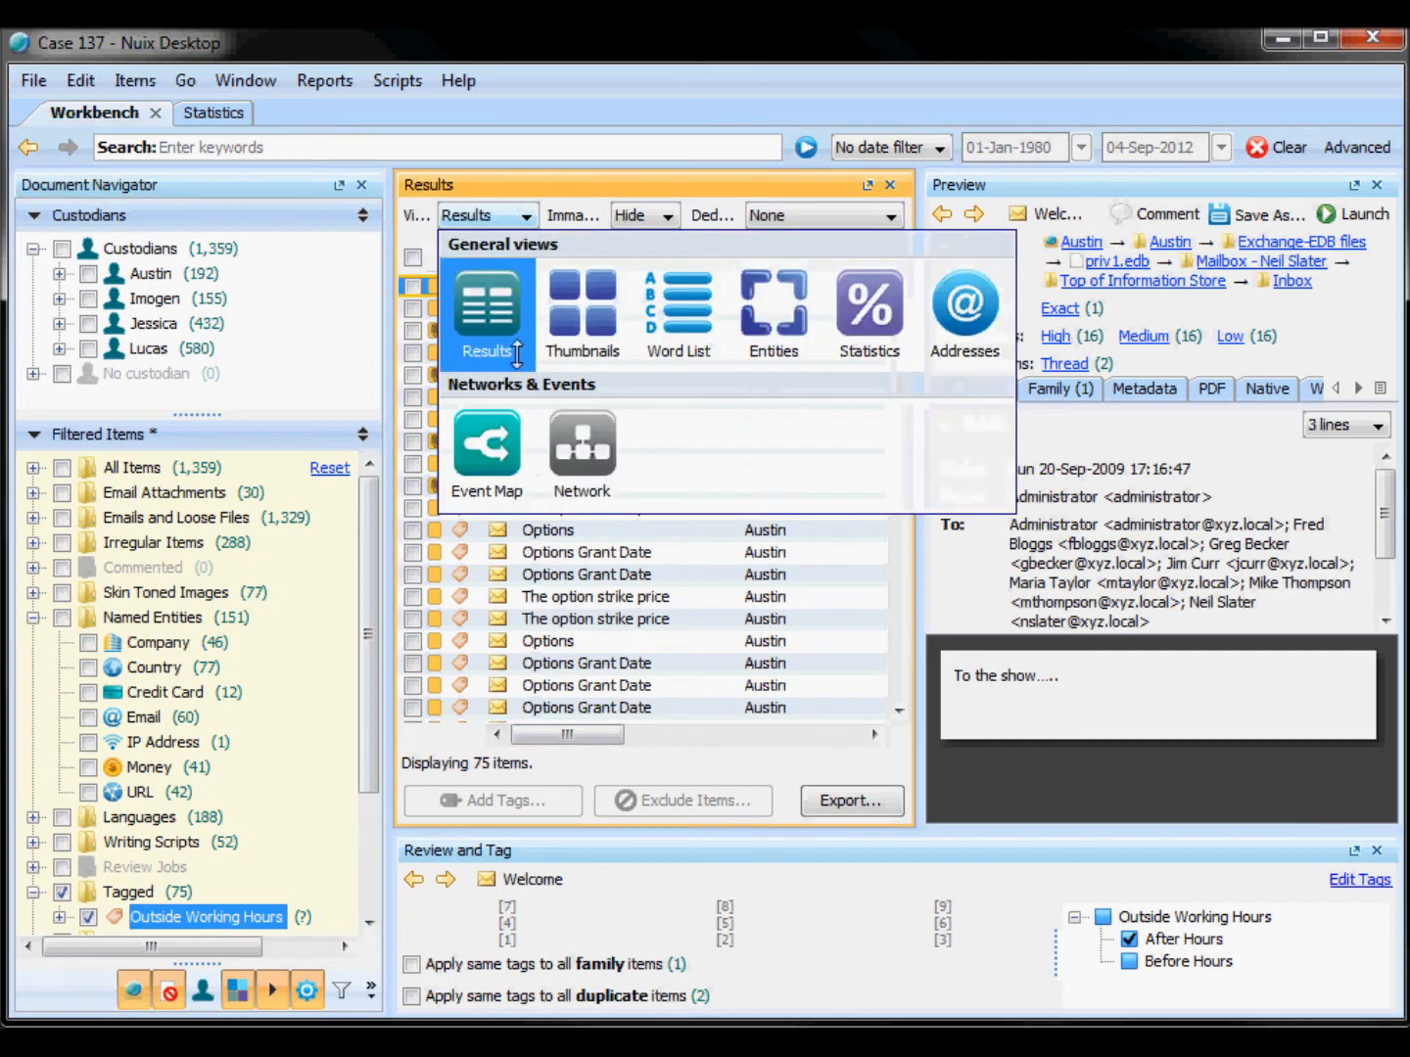
left_click(584, 452)
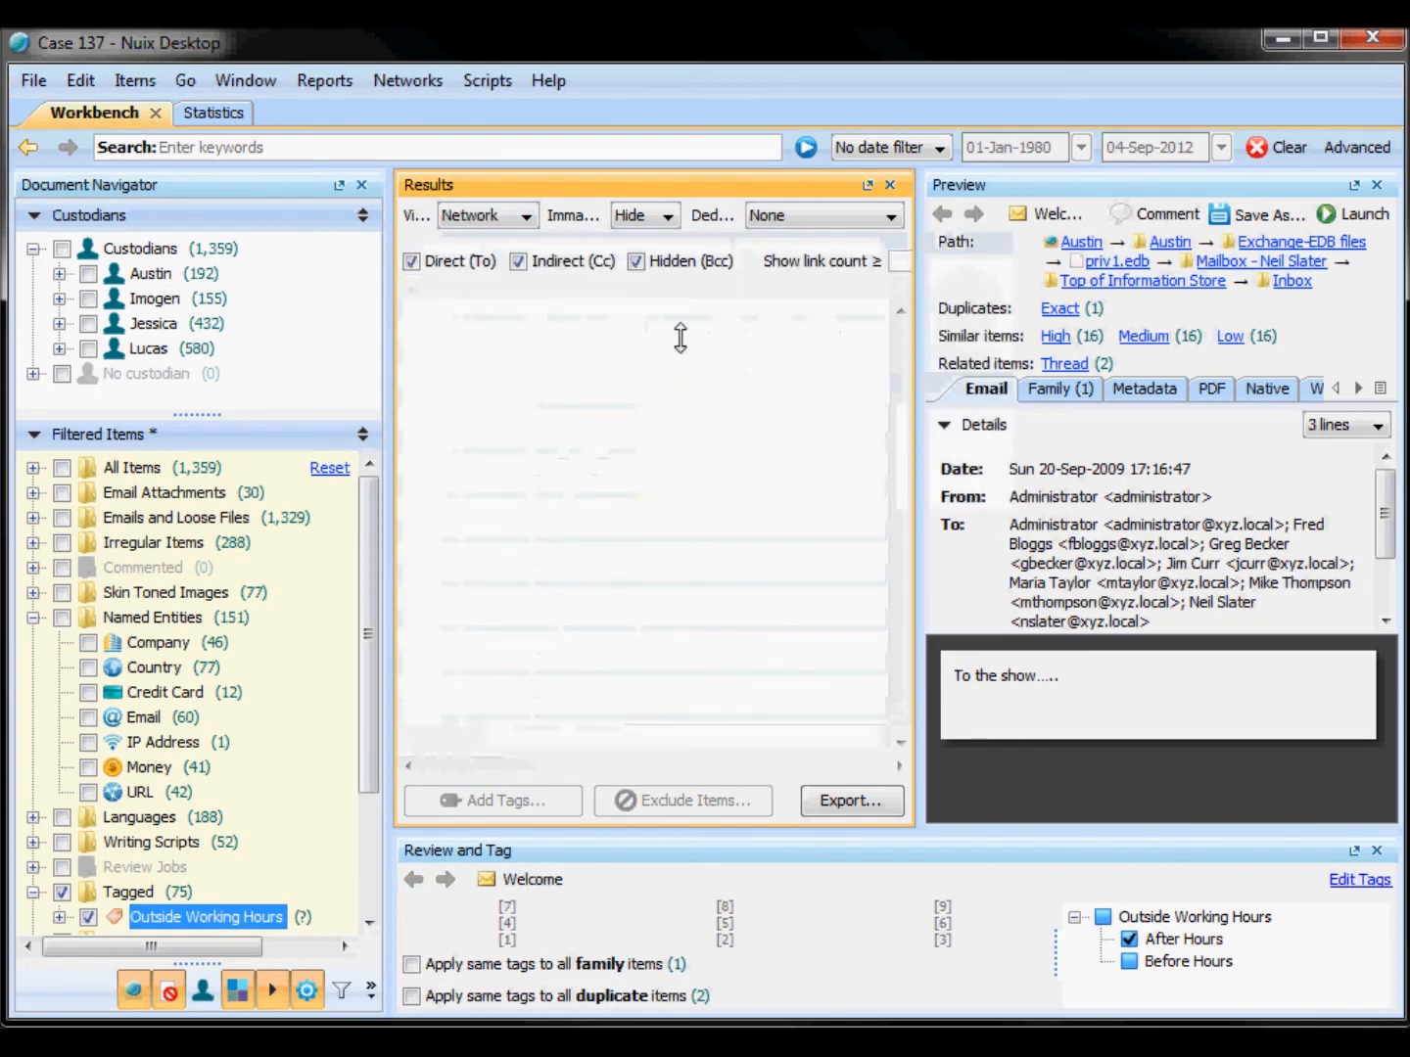
double_click(721, 190)
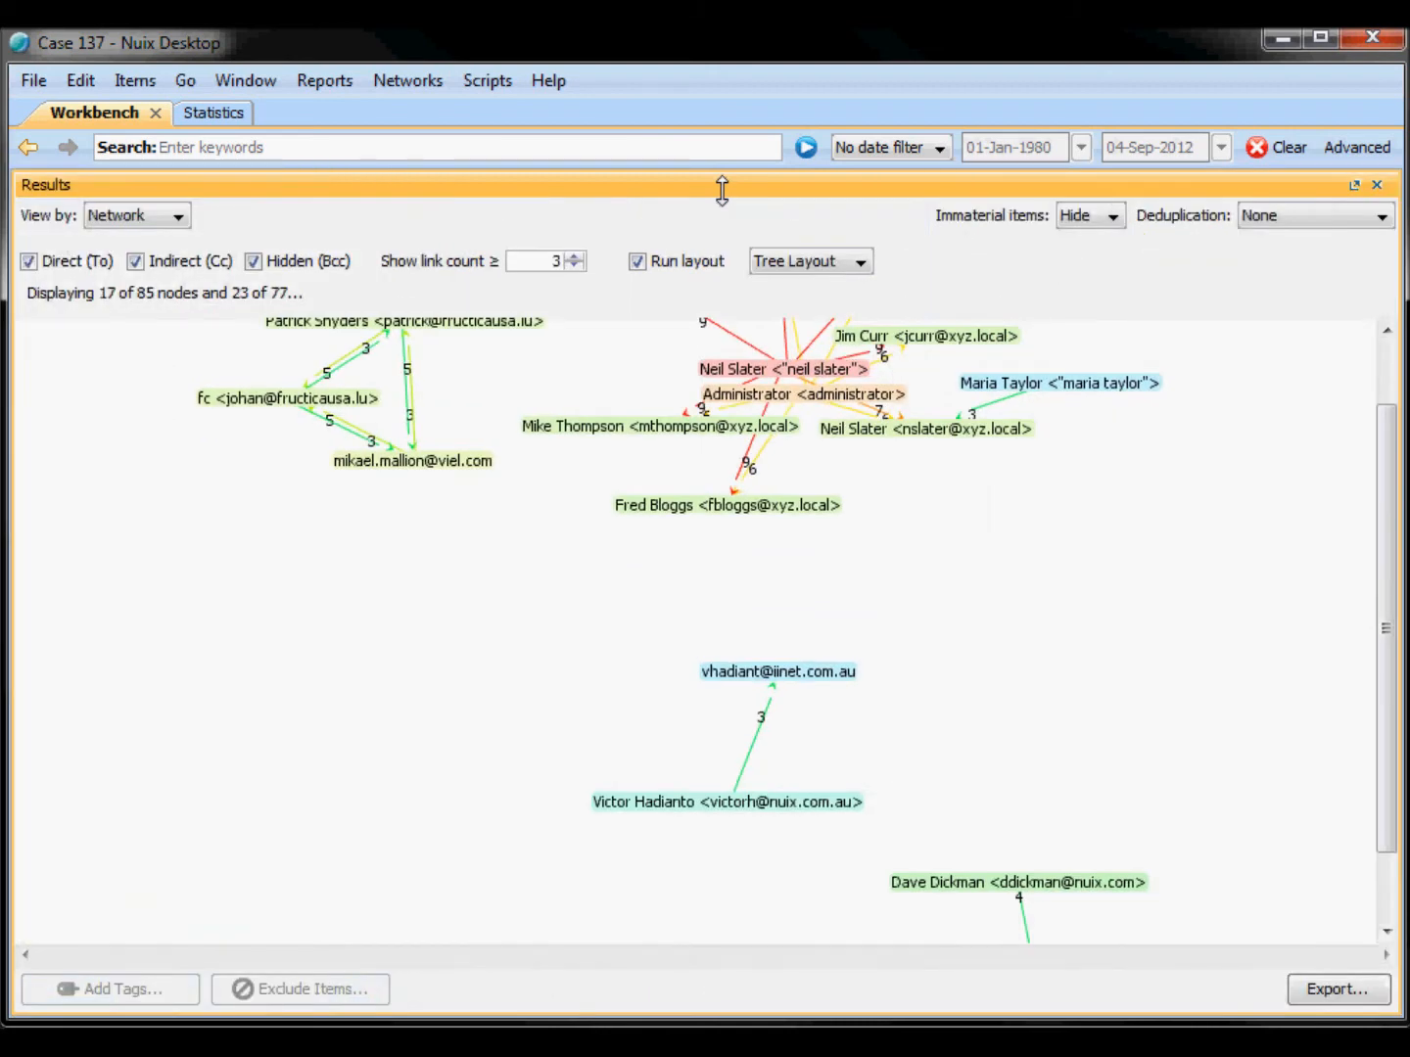
Step: Raise the network's minimum link count to 5
left_click_drag(988, 560, 910, 763)
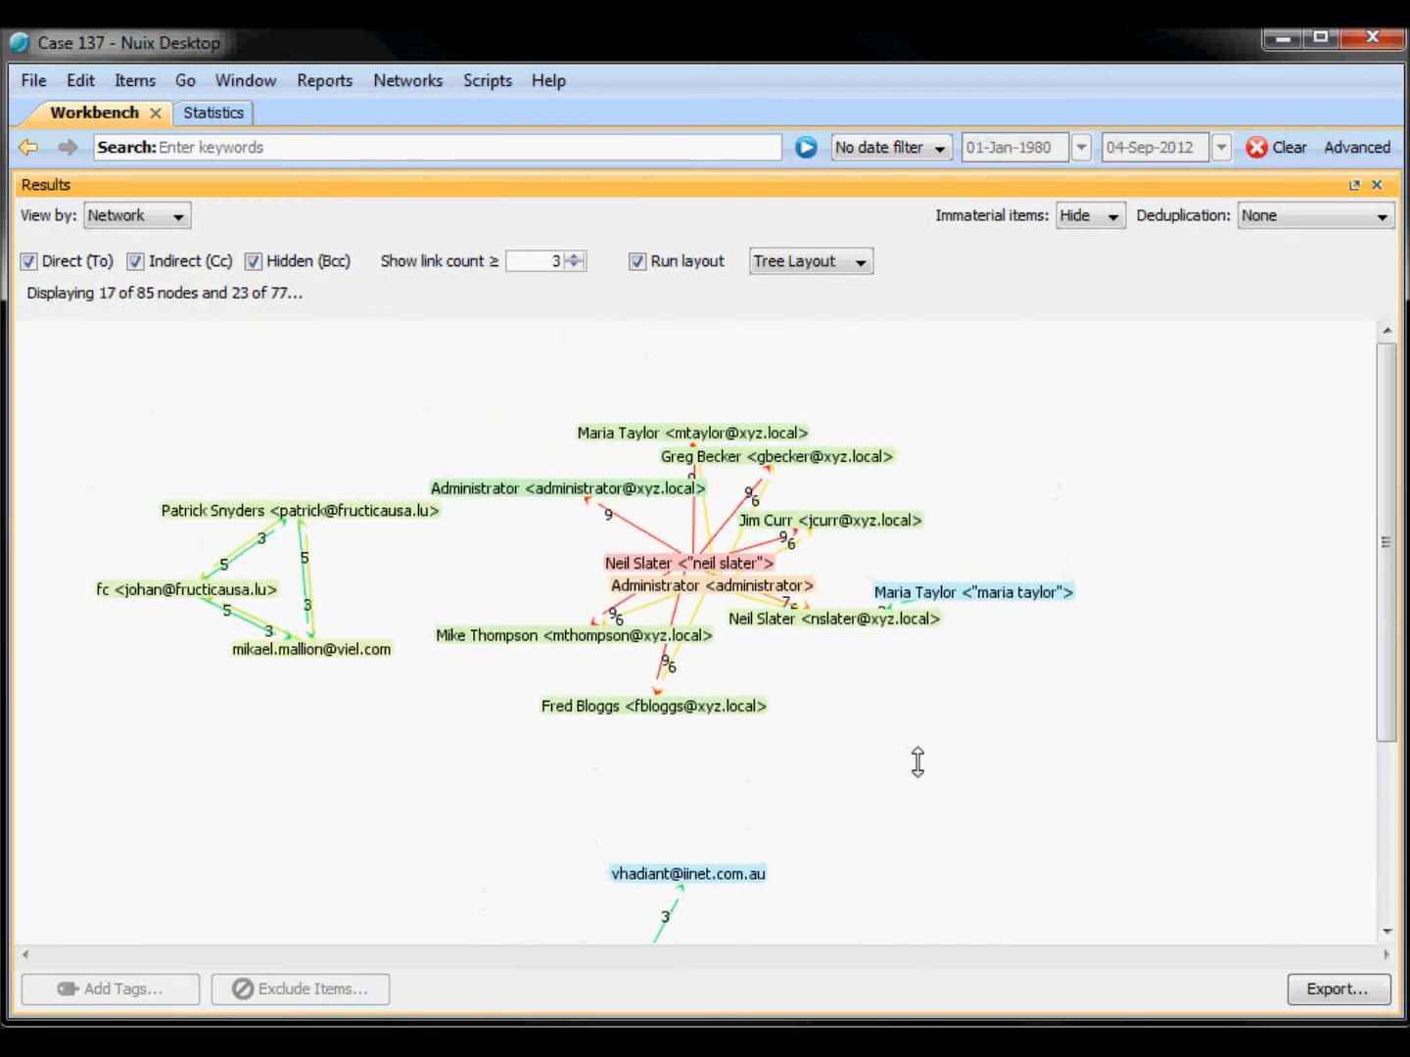
left_click(575, 254)
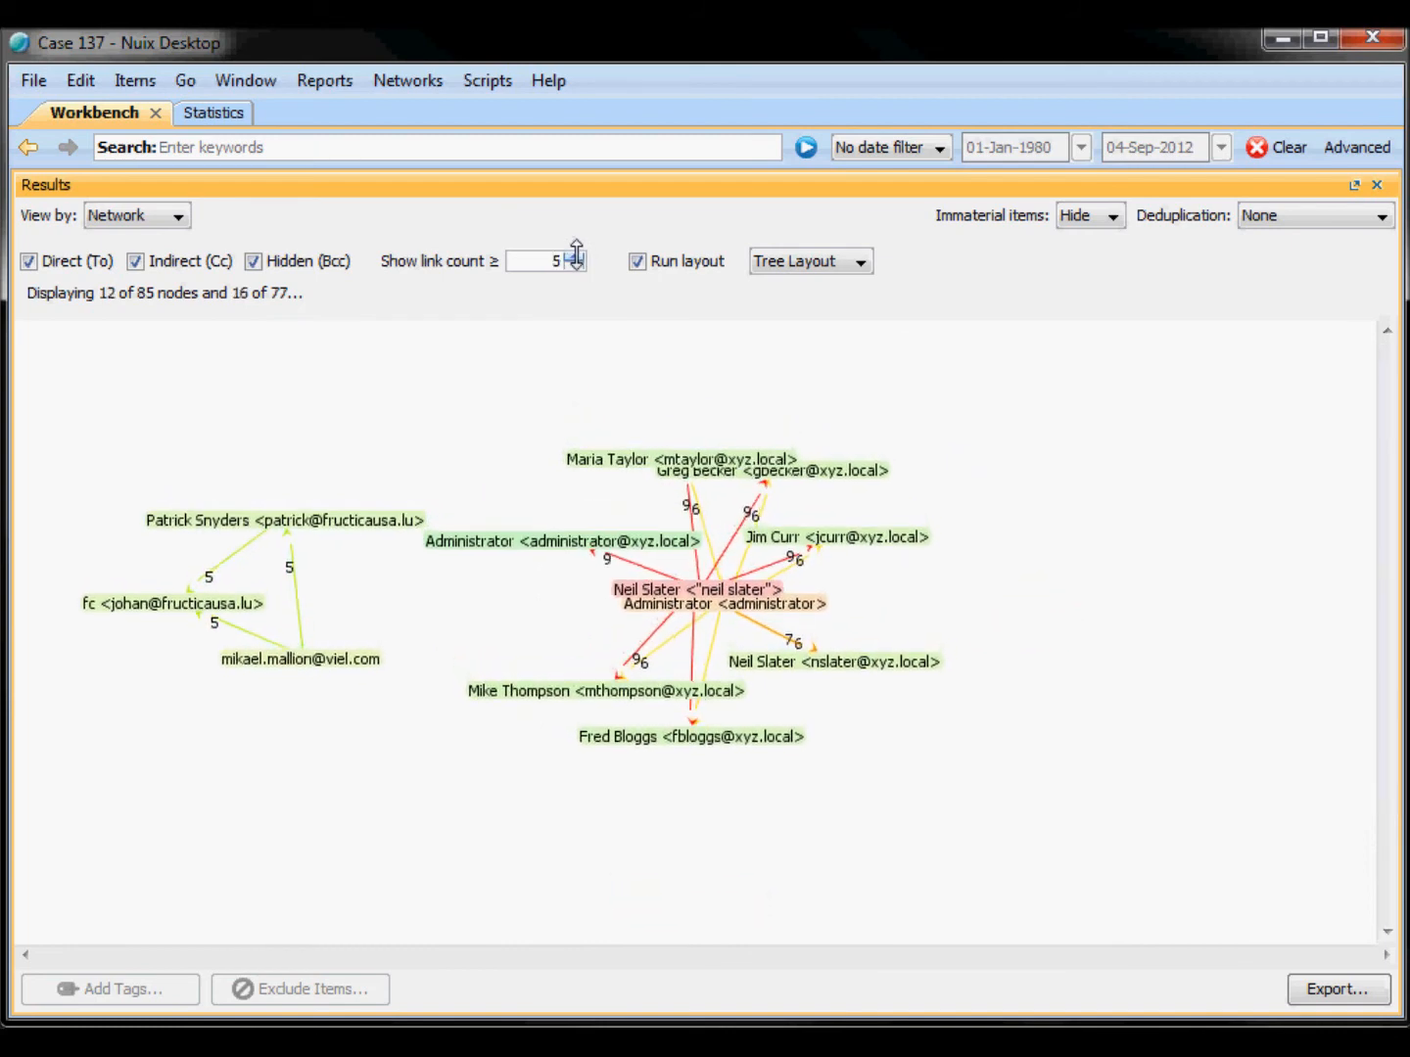